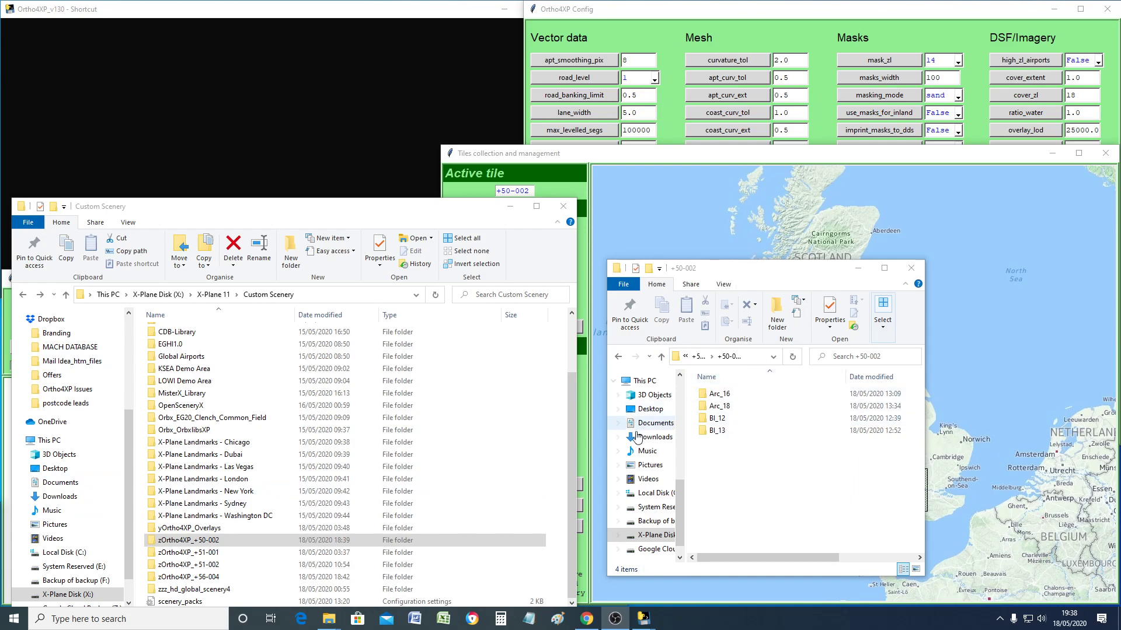
Minimise the Custom Scenery folder window, move the +50-002 folder window off the map, and add the +50-002 tile to the batch build
left_click(510, 206)
left_click_drag(759, 285, 224, 232)
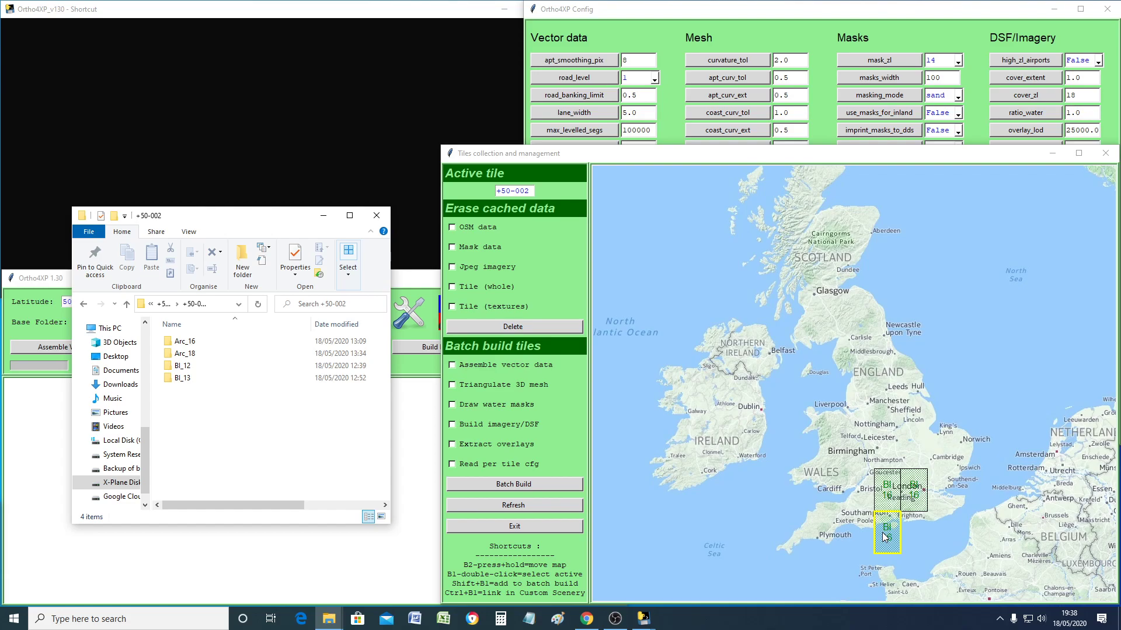
left_click(885, 537)
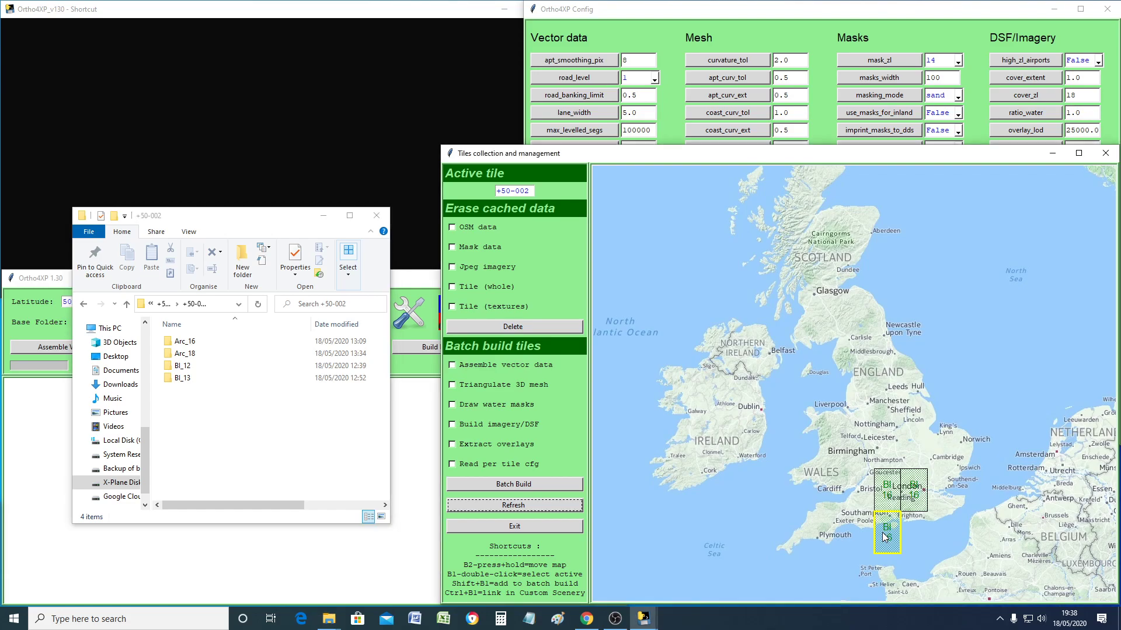
left_click(887, 536, "shift")
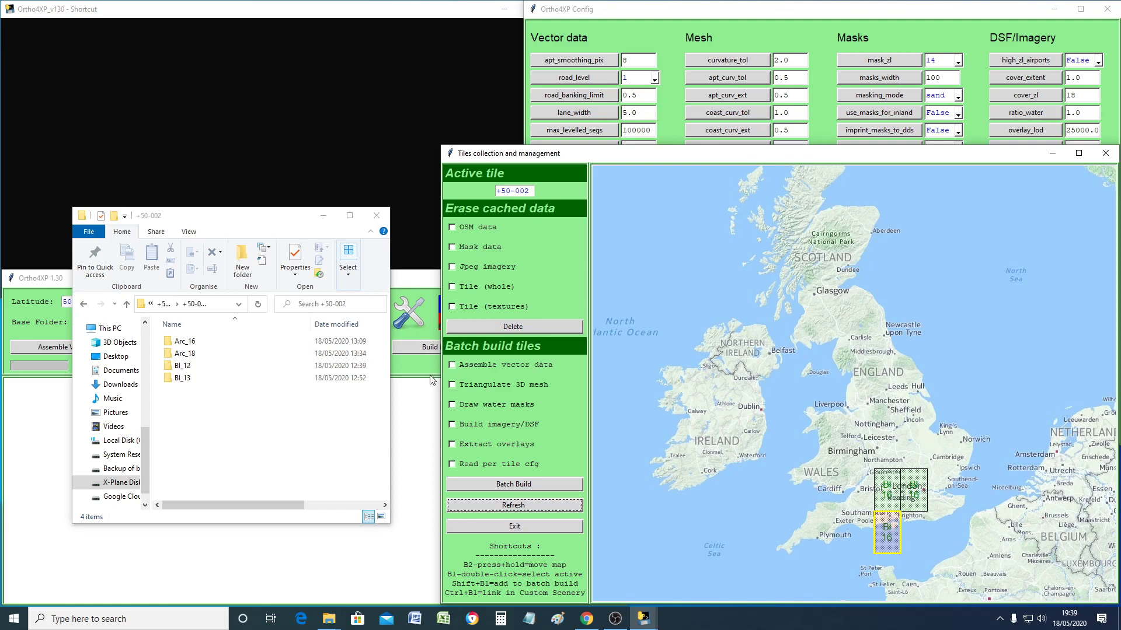
Write the application configuration and apply the current Ortho4XP settings
left_click(633, 23)
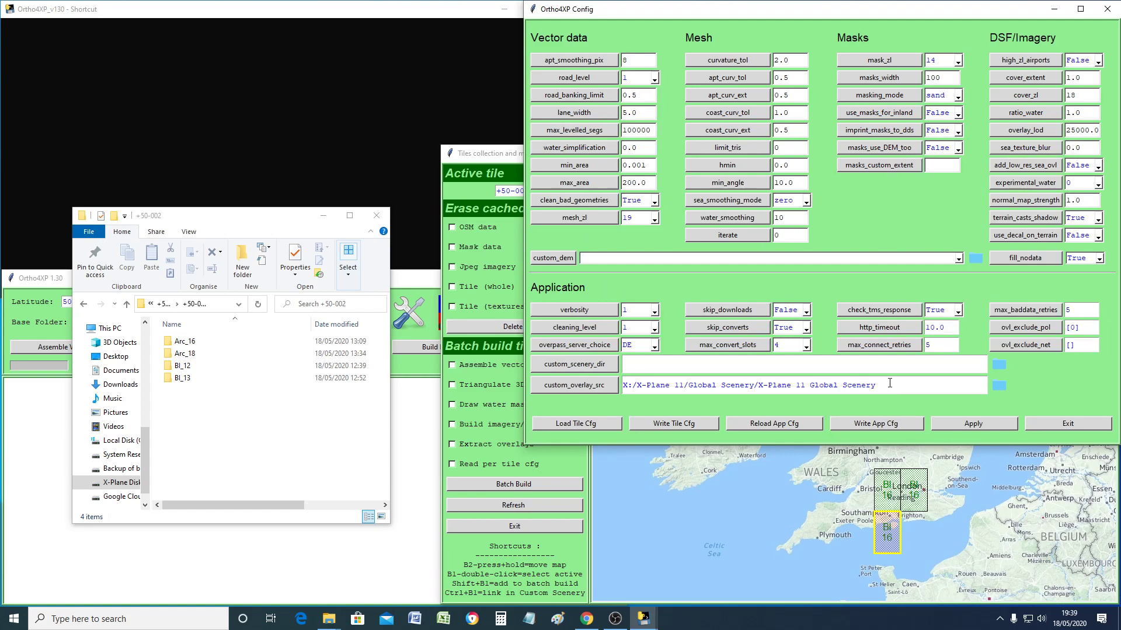
left_click(895, 426)
left_click(961, 425)
Bring the console and main Ortho4XP windows forward, and place the +50-002 folder window over the configuration window
left_click(342, 15)
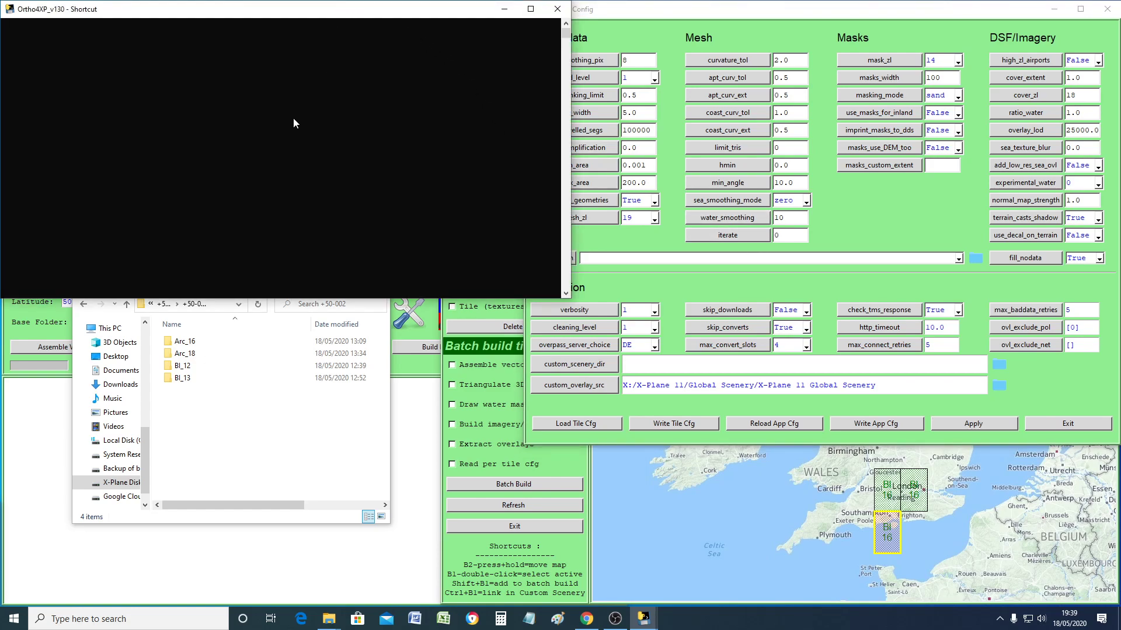
left_click(20, 419)
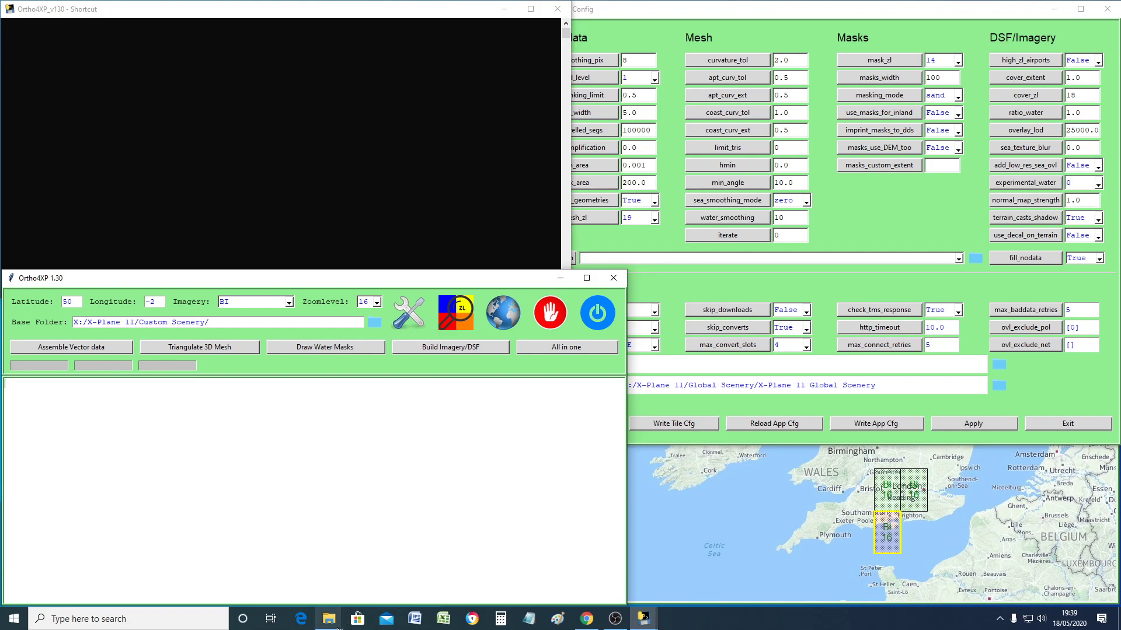
mouse_move(336, 627)
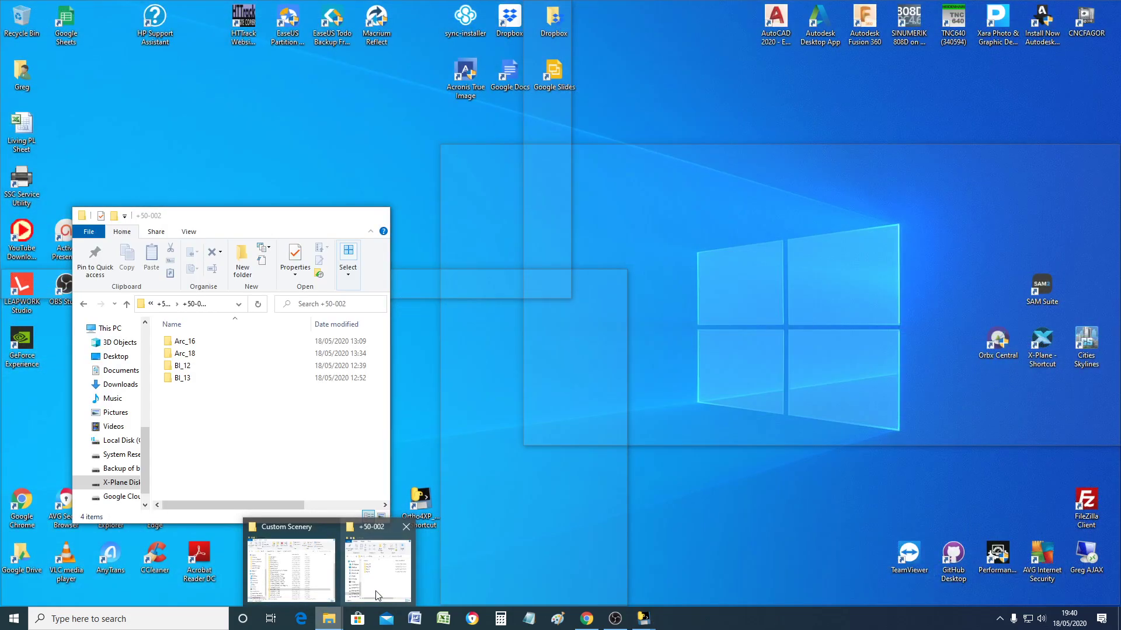
left_click(378, 594)
left_click_drag(235, 221, 860, 110)
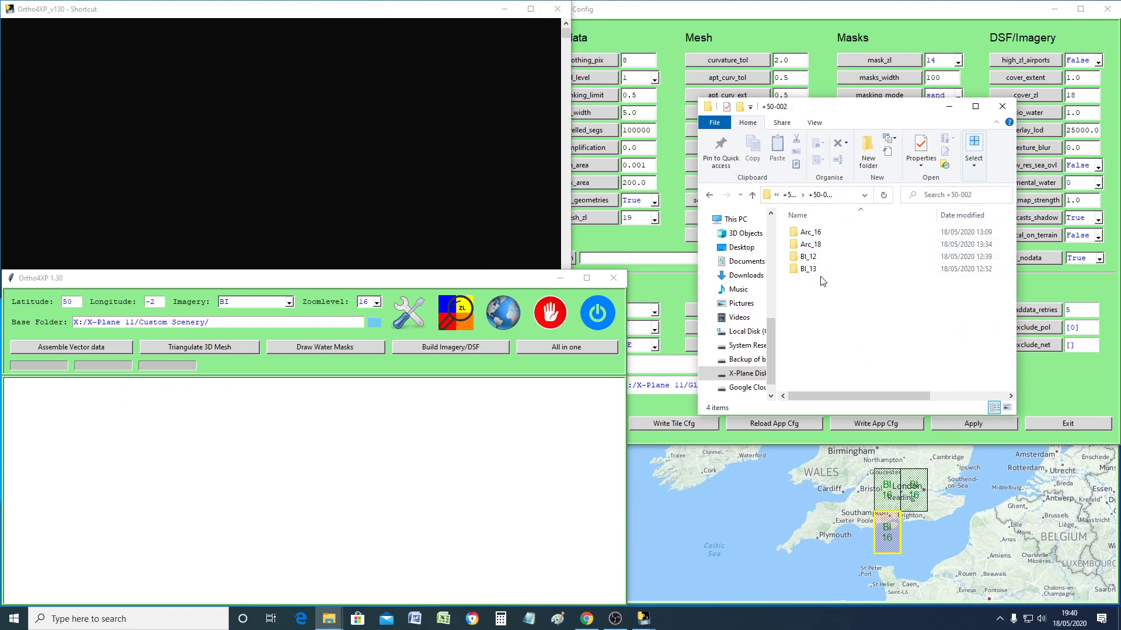
mouse_move(821, 276)
Check the available zoom levels, and try to build the imagery/DSF for the tile at latitude 50, longitude -2
left_click(376, 302)
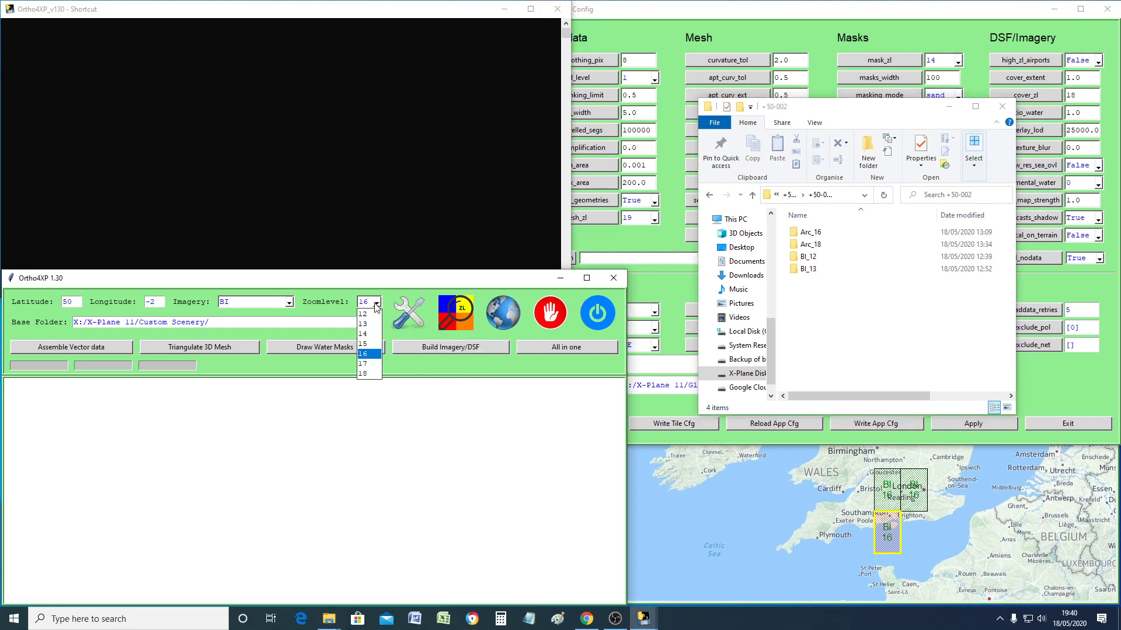
left_click(376, 307)
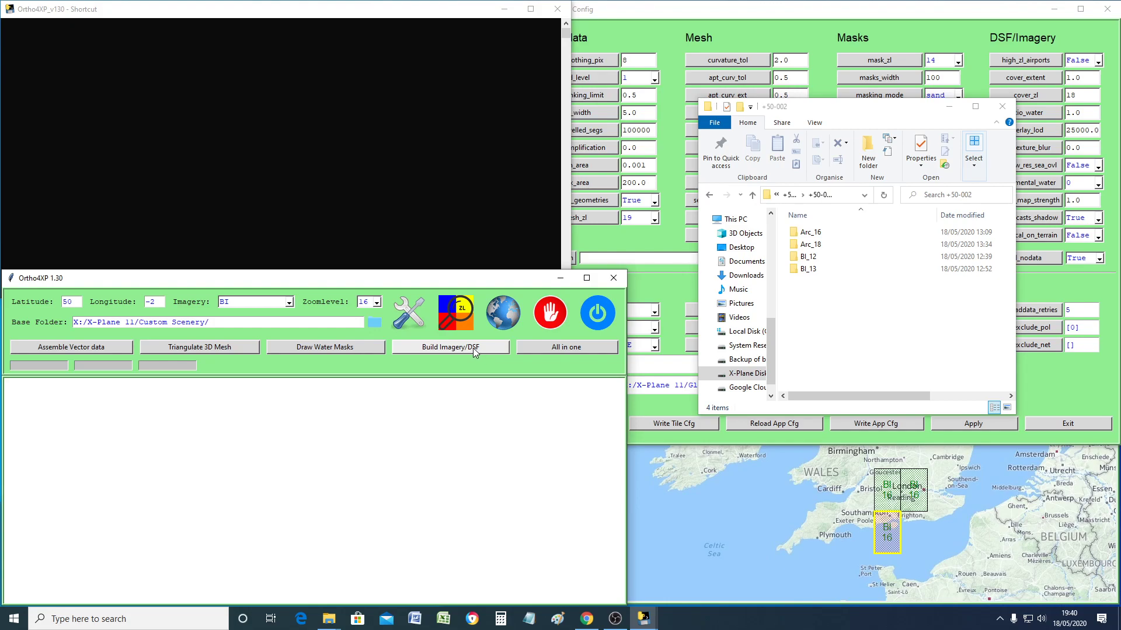
left_click(453, 348)
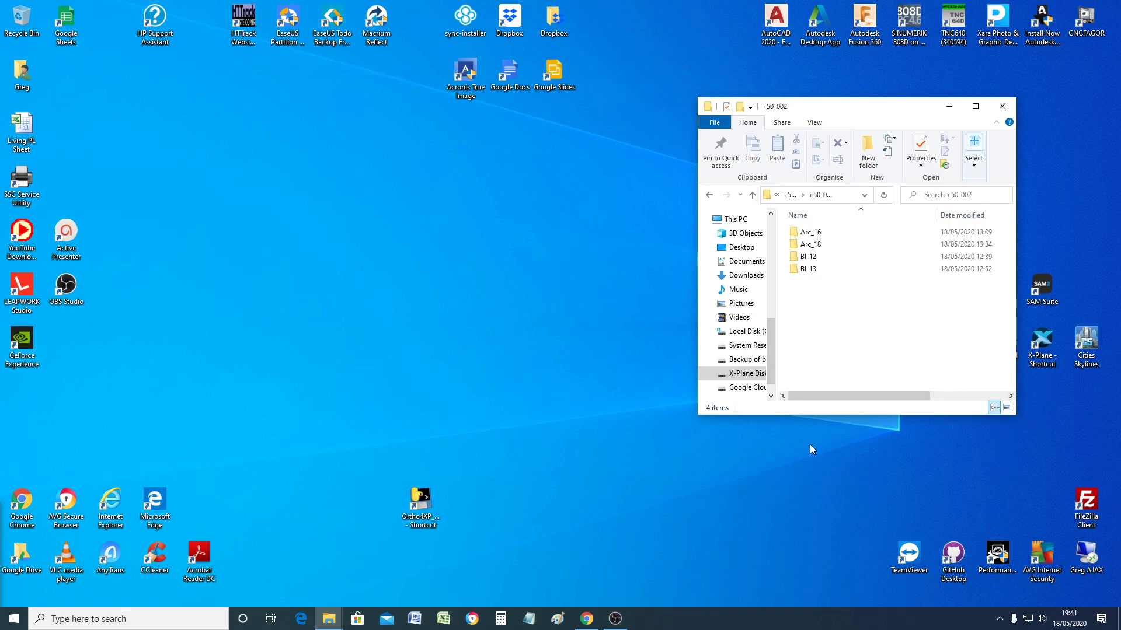
Launch Ortho4XP from its desktop shortcut and arrange its console window above the main window
left_click(419, 506)
double_click(420, 506)
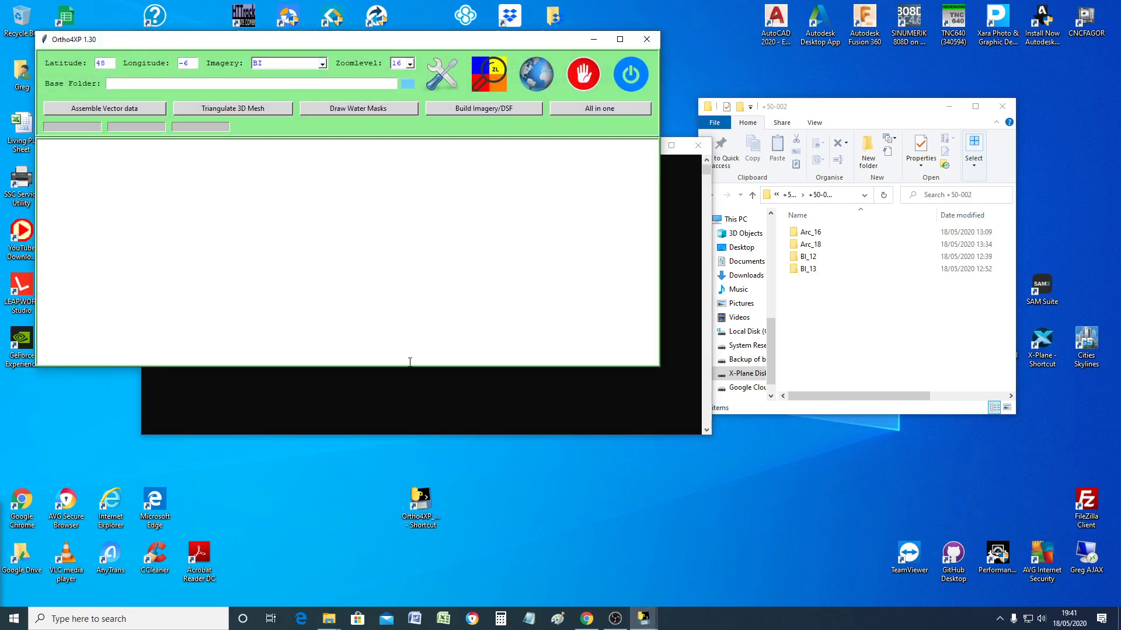
mouse_move(225, 41)
left_mouse_down()
mouse_move(217, 292)
mouse_move(196, 268)
mouse_move(188, 282)
left_mouse_up()
left_click(277, 146)
left_click_drag(278, 146, 136, 9)
left_click(245, 500)
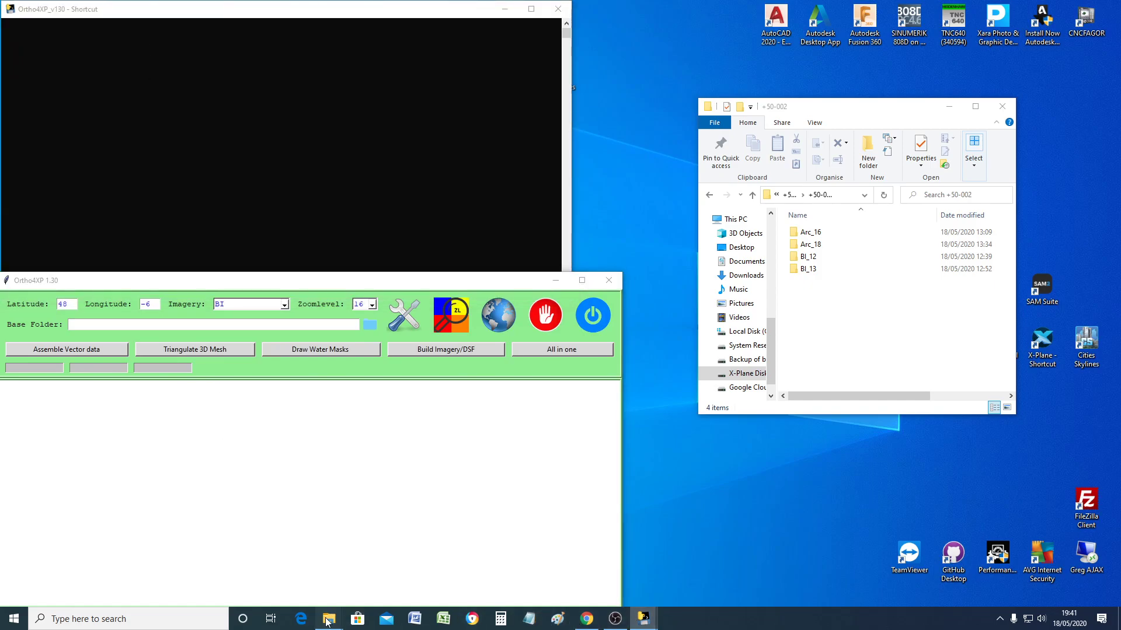
Bring the +50-002 folder window forward, and open the tiles collection map with the British Isles in view
left_click(384, 599)
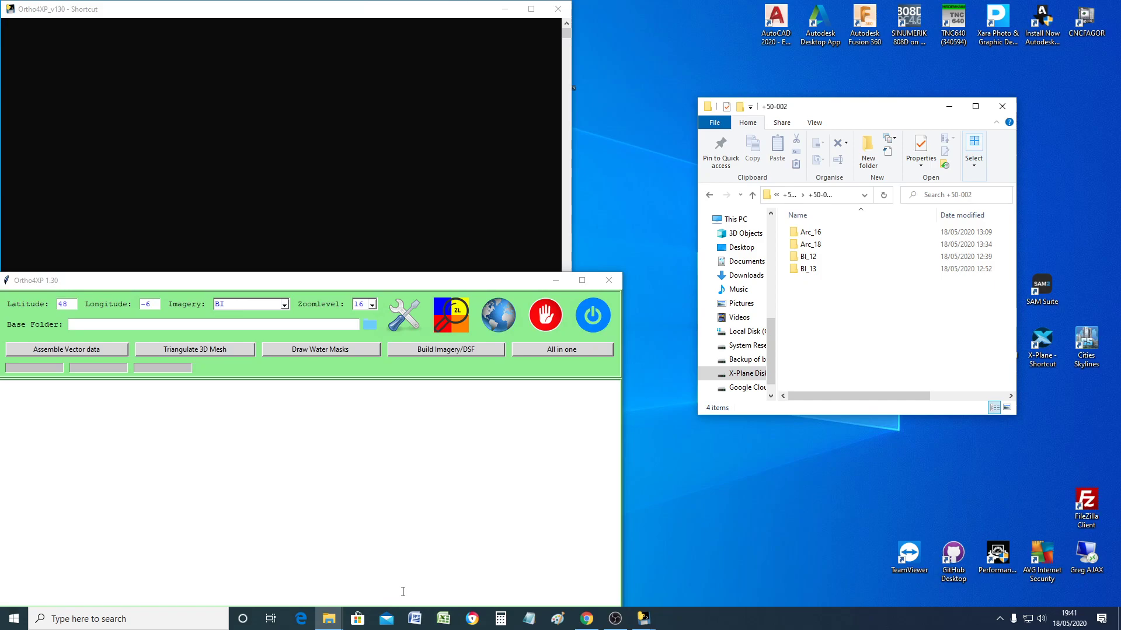
left_click(512, 317)
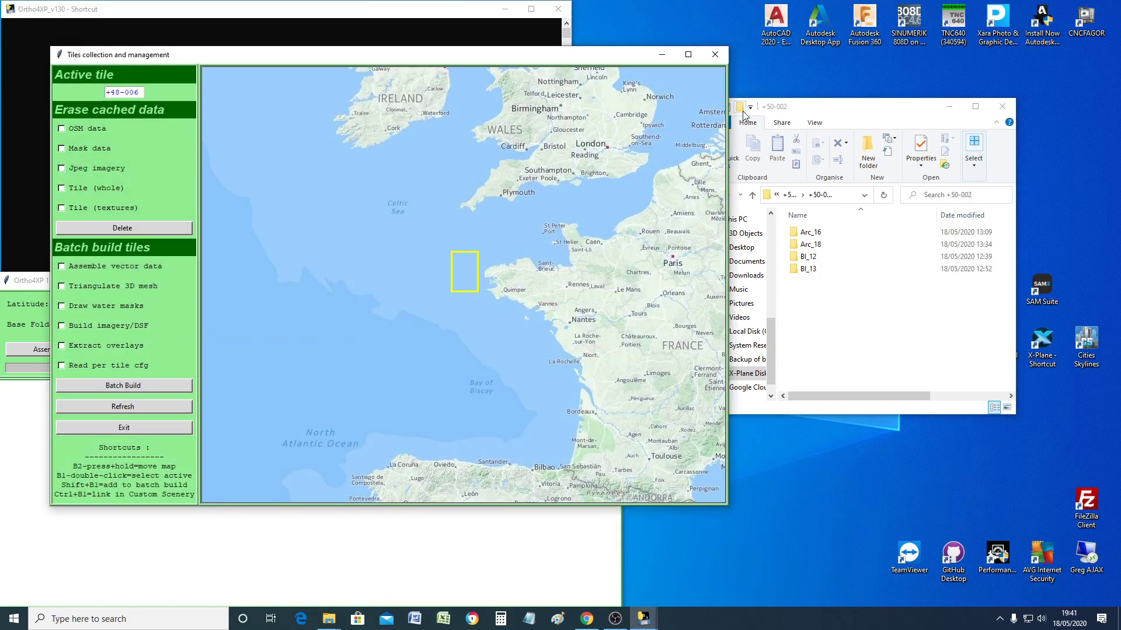
left_click_drag(519, 222, 474, 438)
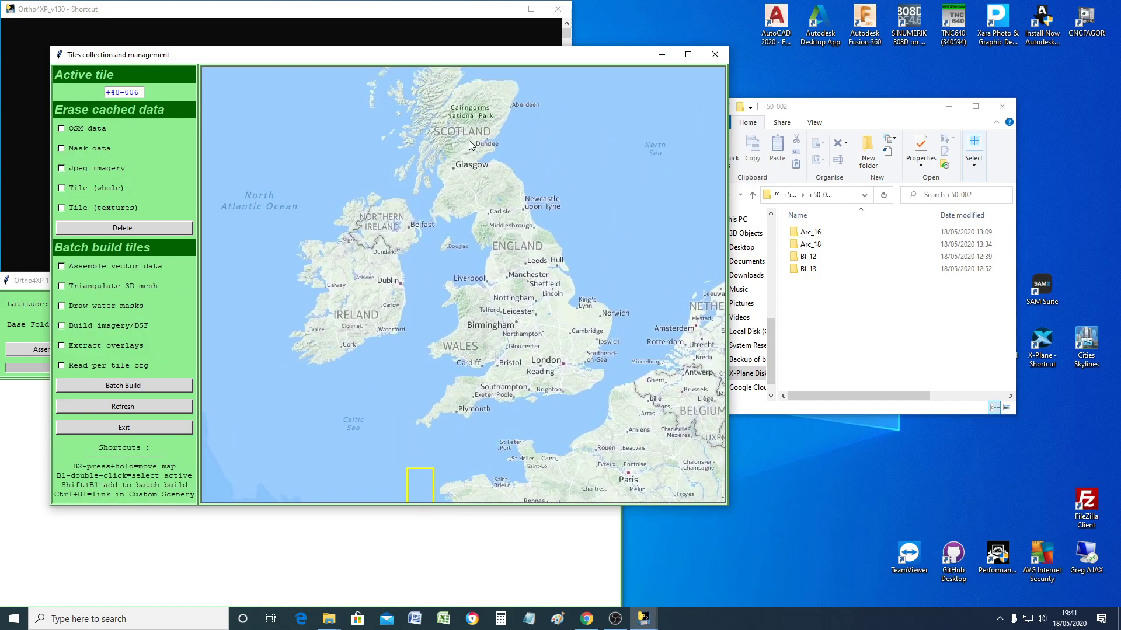
Set the base folder to X:/X-Plane 11/Custom Scenery/
left_click(165, 531)
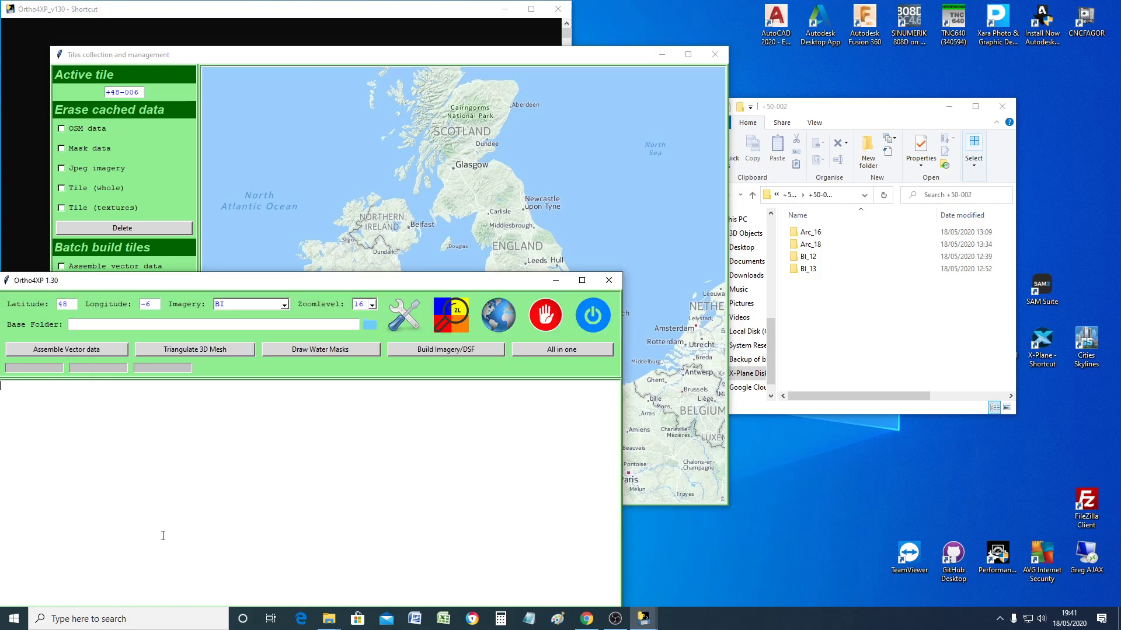
left_click(369, 322)
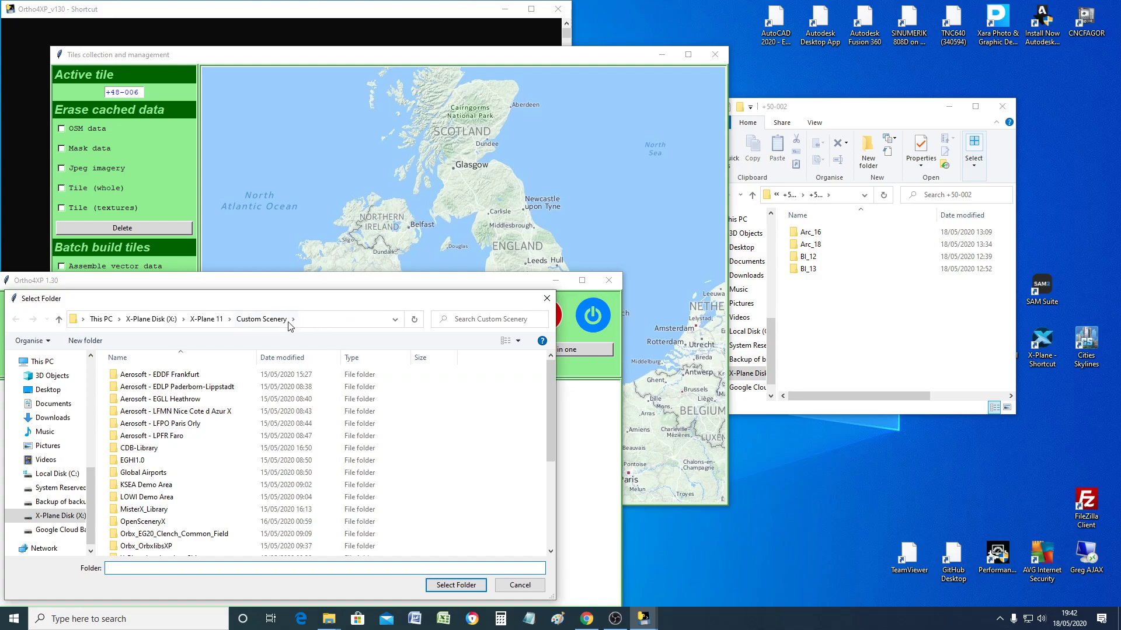
left_click(455, 584)
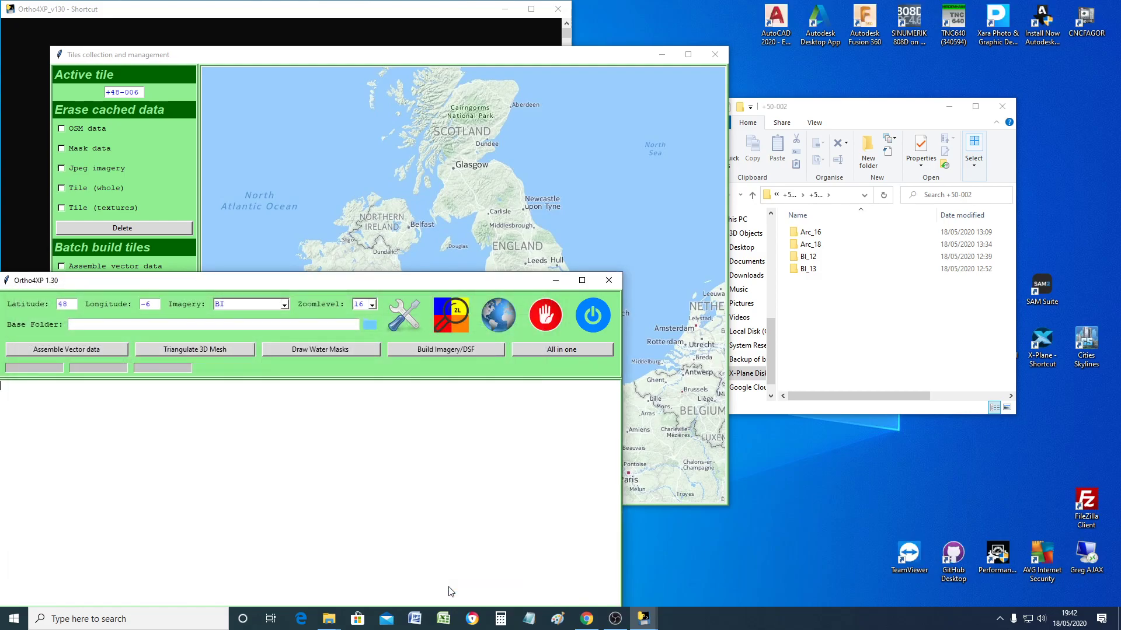
Open the Ortho4XP configuration, write the application configuration, apply the settings and exit the configuration window
left_click(404, 316)
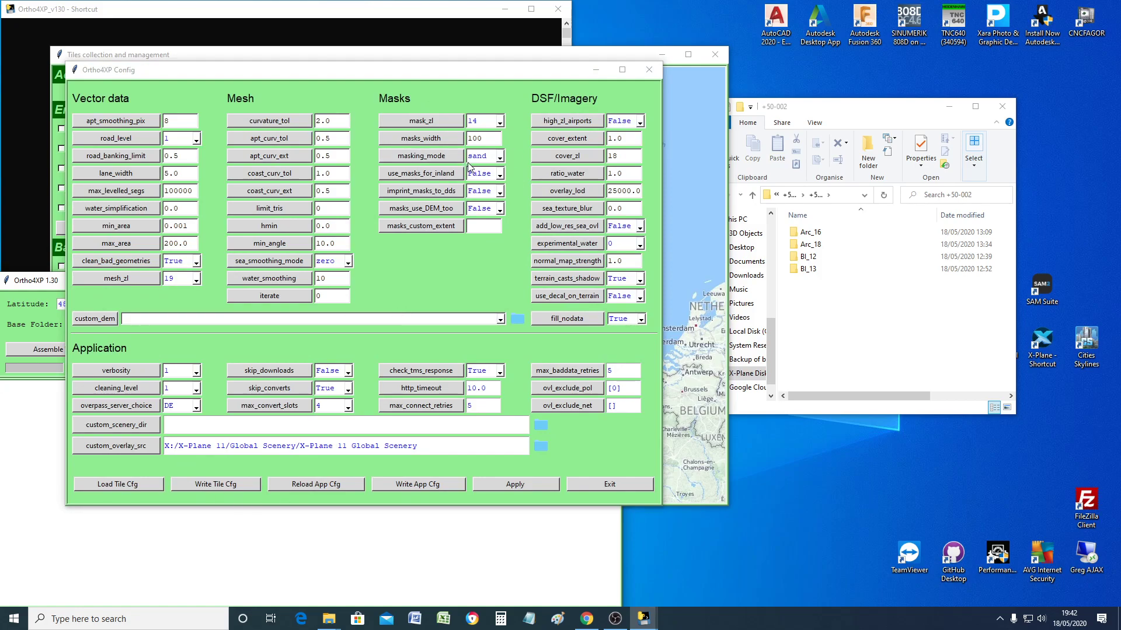
left_click(595, 70)
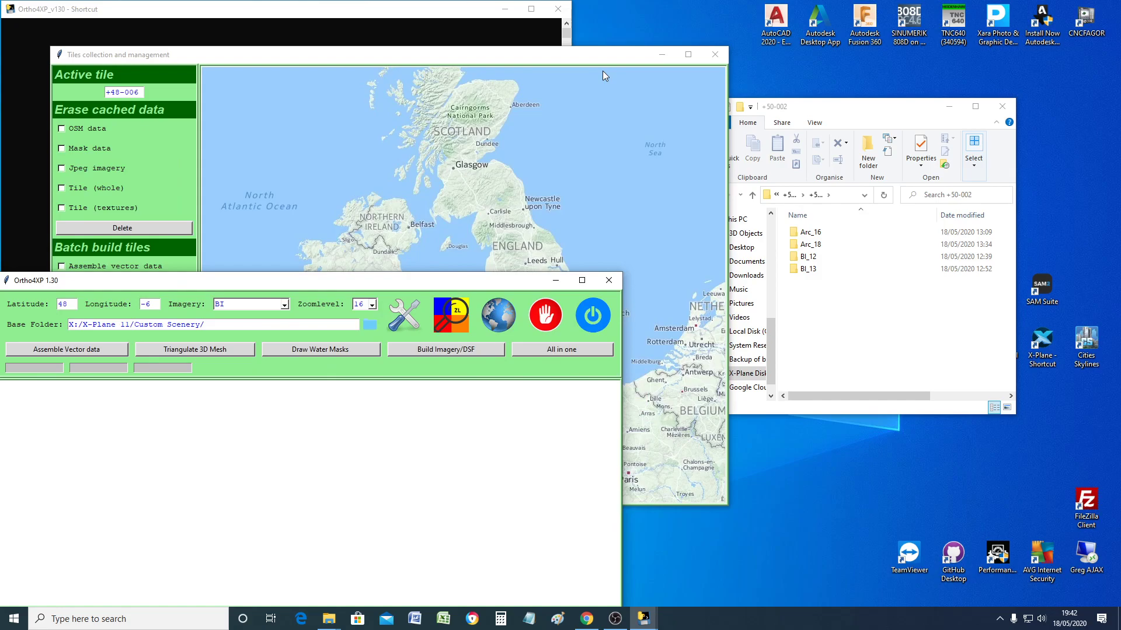
mouse_move(643, 619)
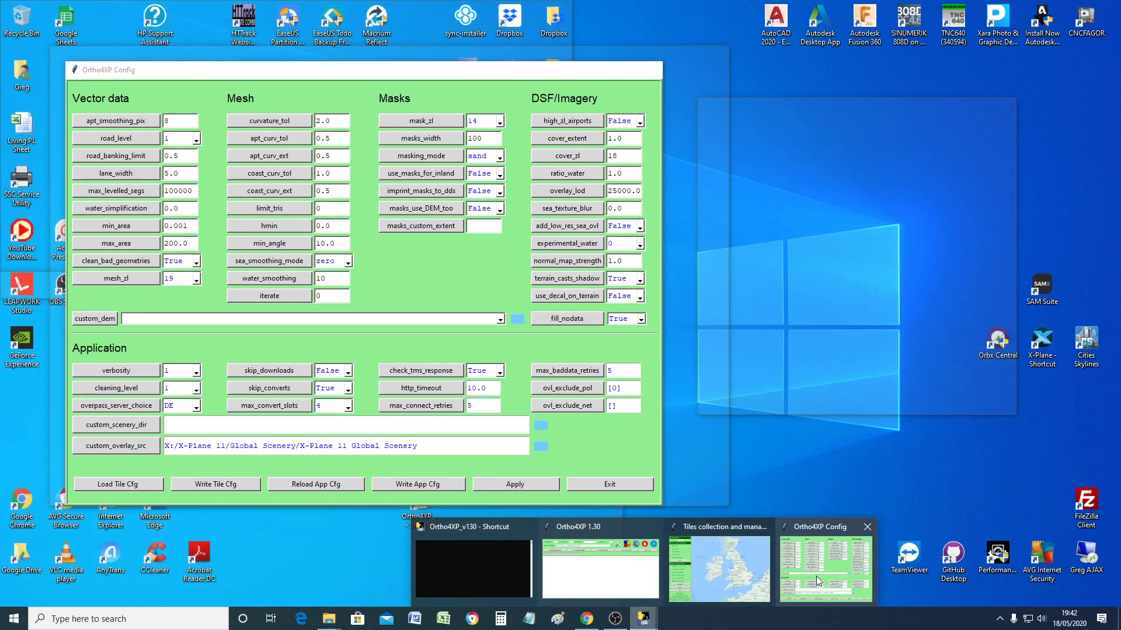
left_click(826, 569)
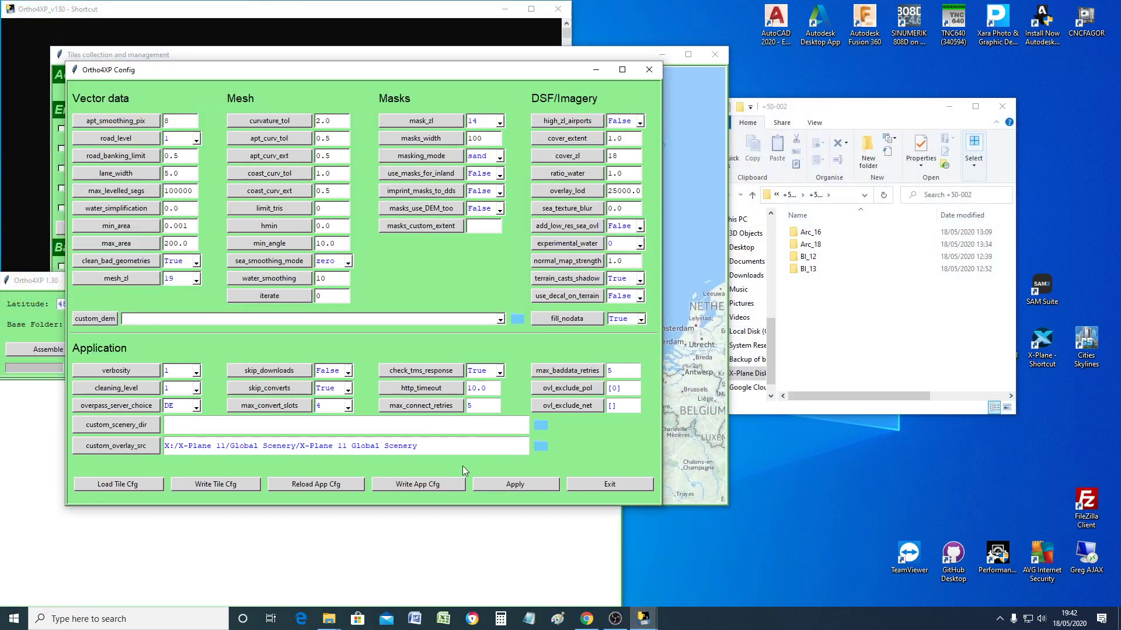
left_click(437, 484)
left_click(526, 484)
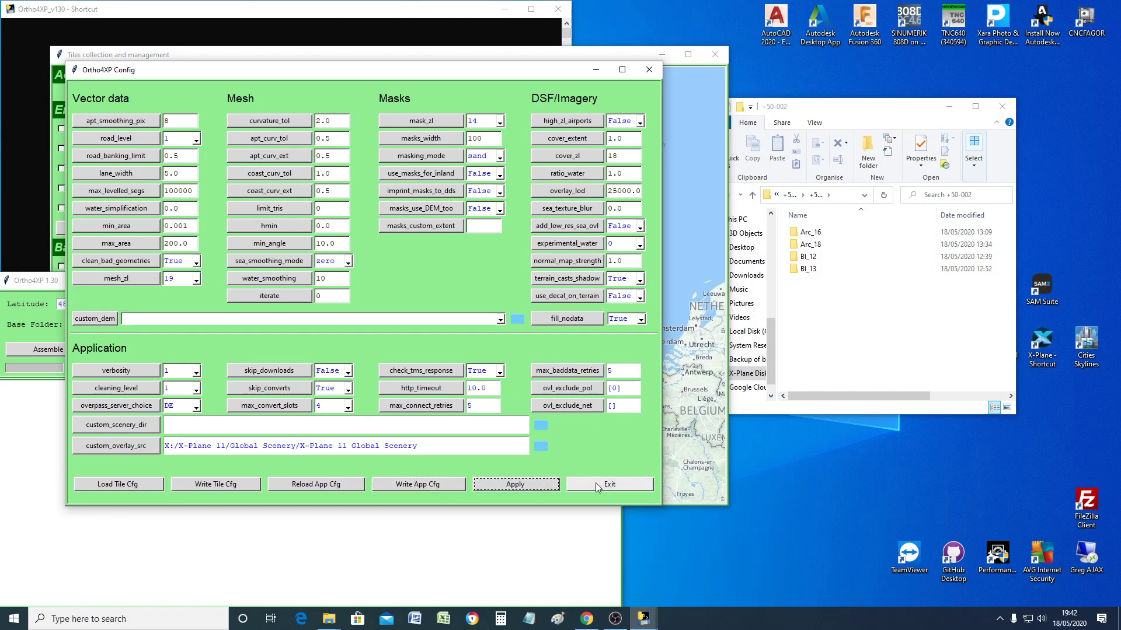
left_click(596, 483)
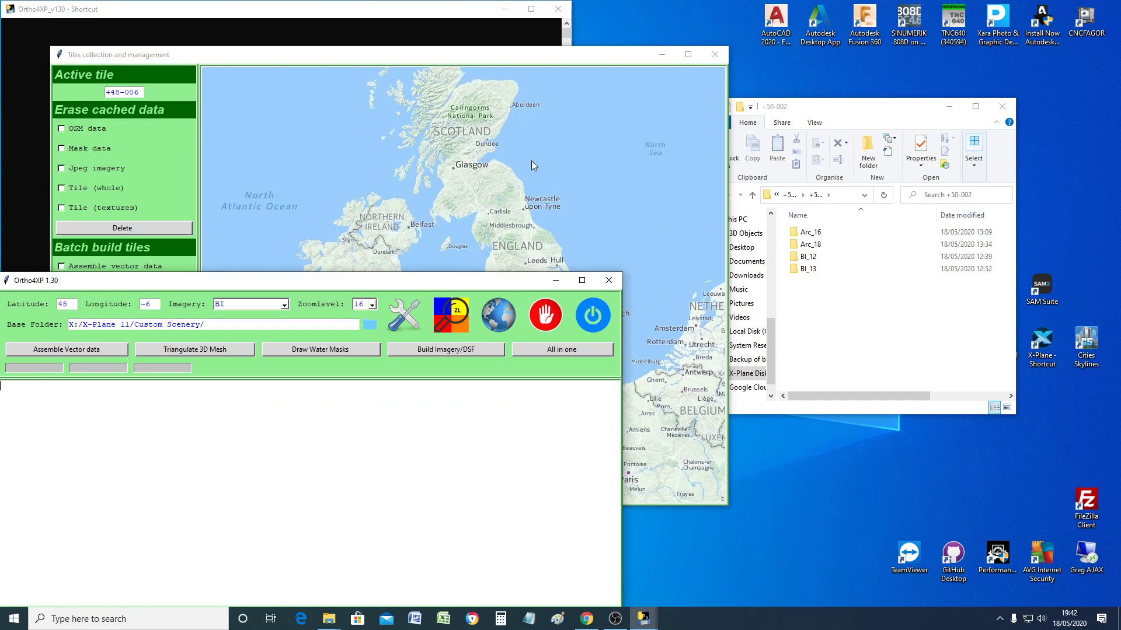
Refresh the tiles map, add the Scottish tile north of Glasgow to the batch build, and make it the active tile
left_click(471, 133)
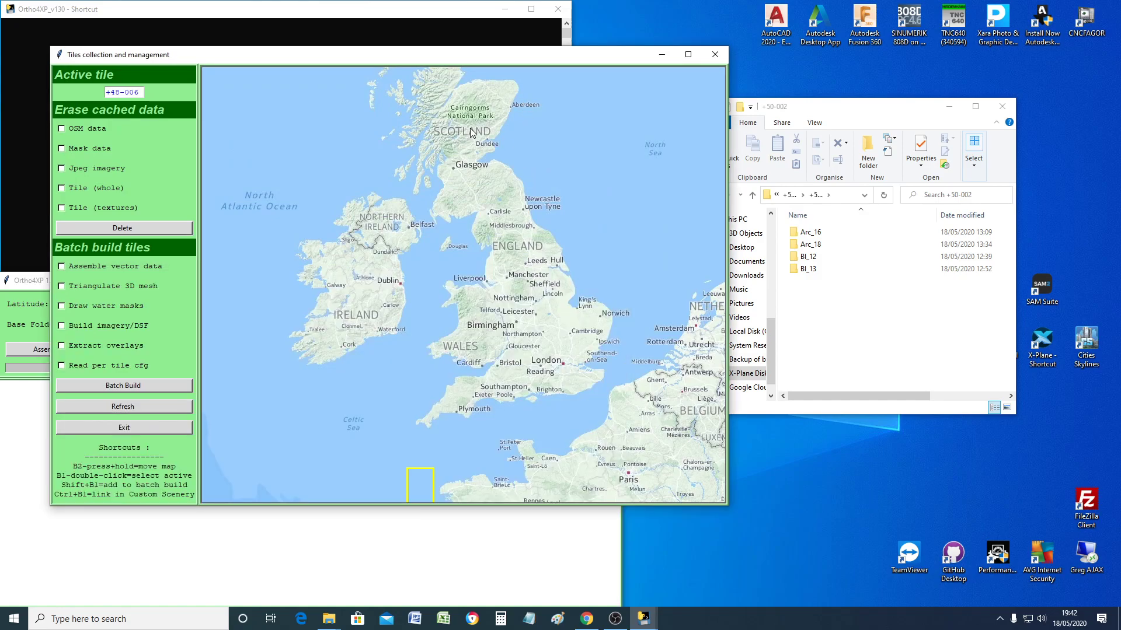
left_click(166, 406)
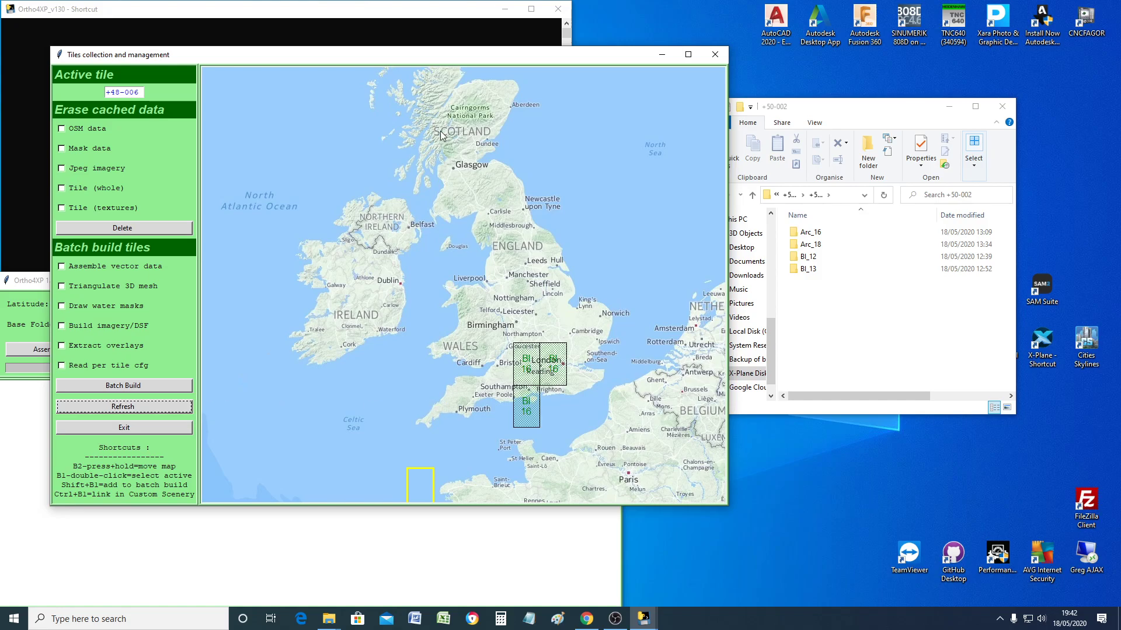
left_click(478, 138)
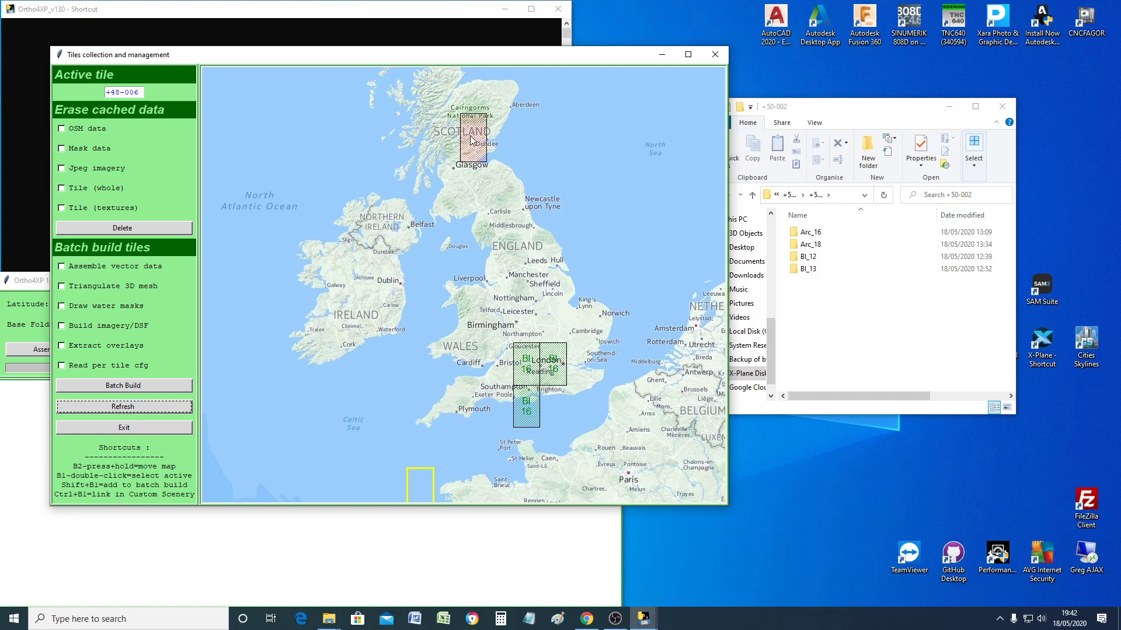
double_click(471, 156)
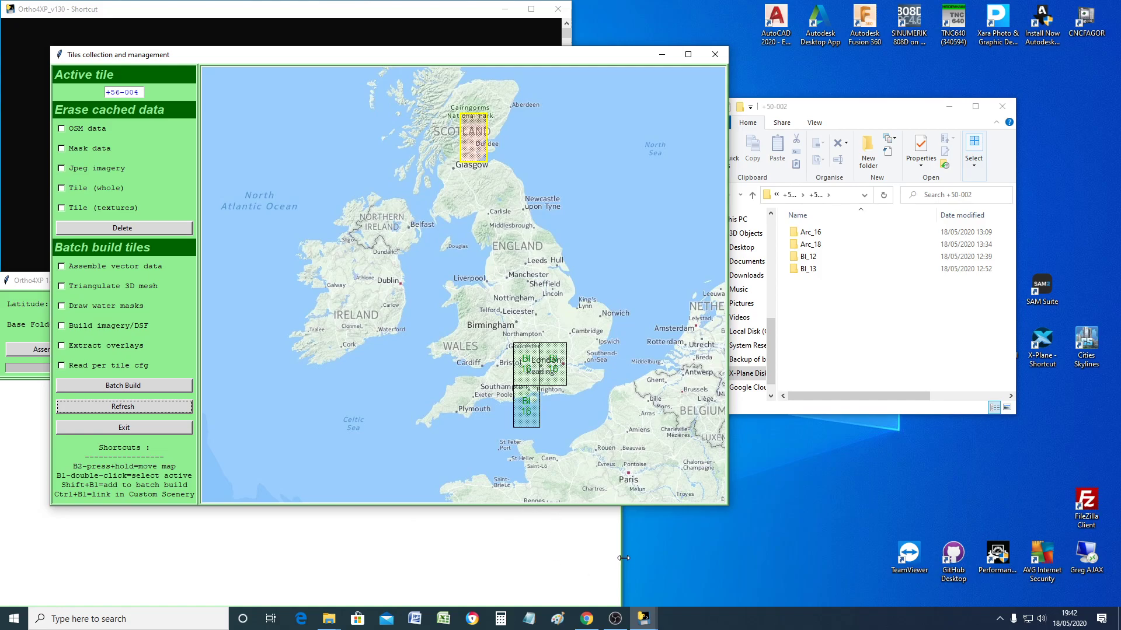
Reopen the configuration from the main Ortho4XP window, apply the settings for the active tile, and minimise the configuration window
mouse_move(649, 626)
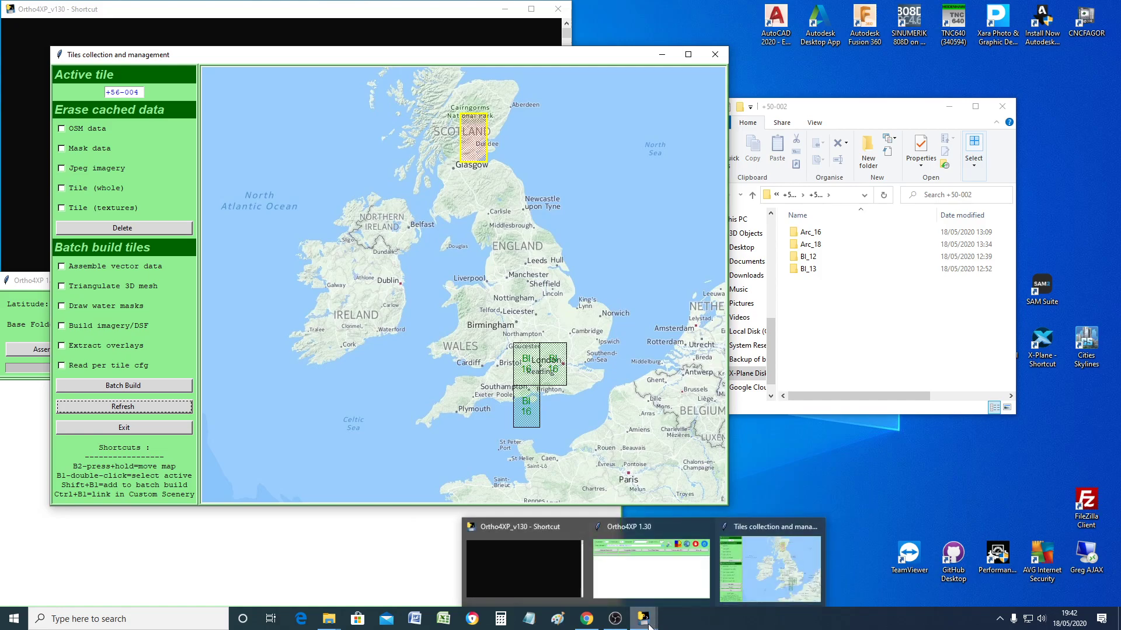
left_click(651, 569)
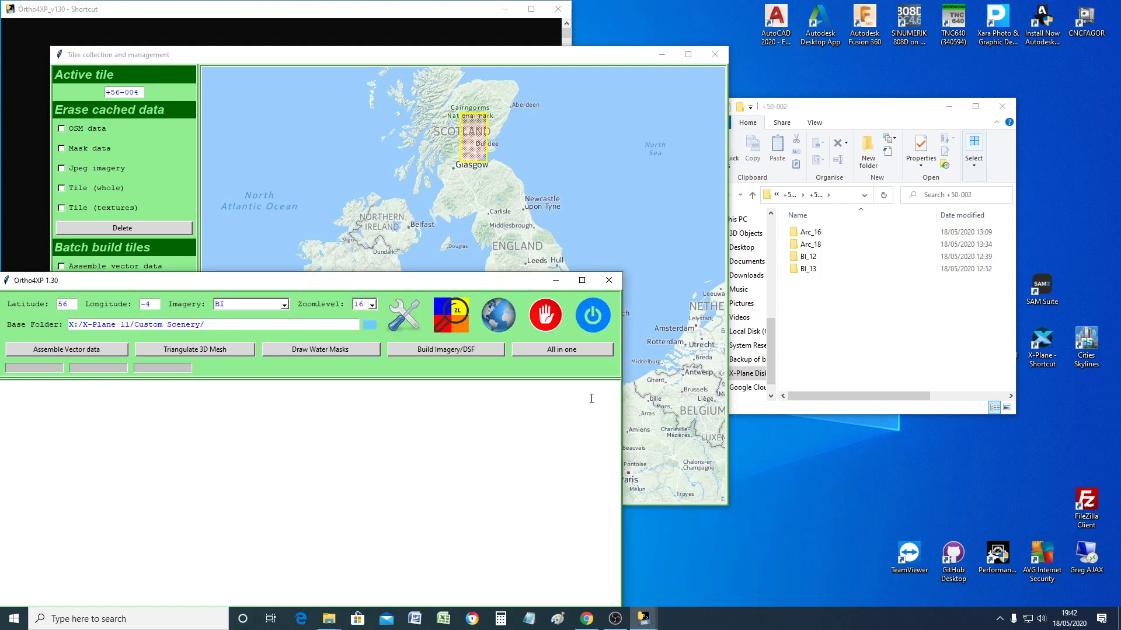
left_click(406, 323)
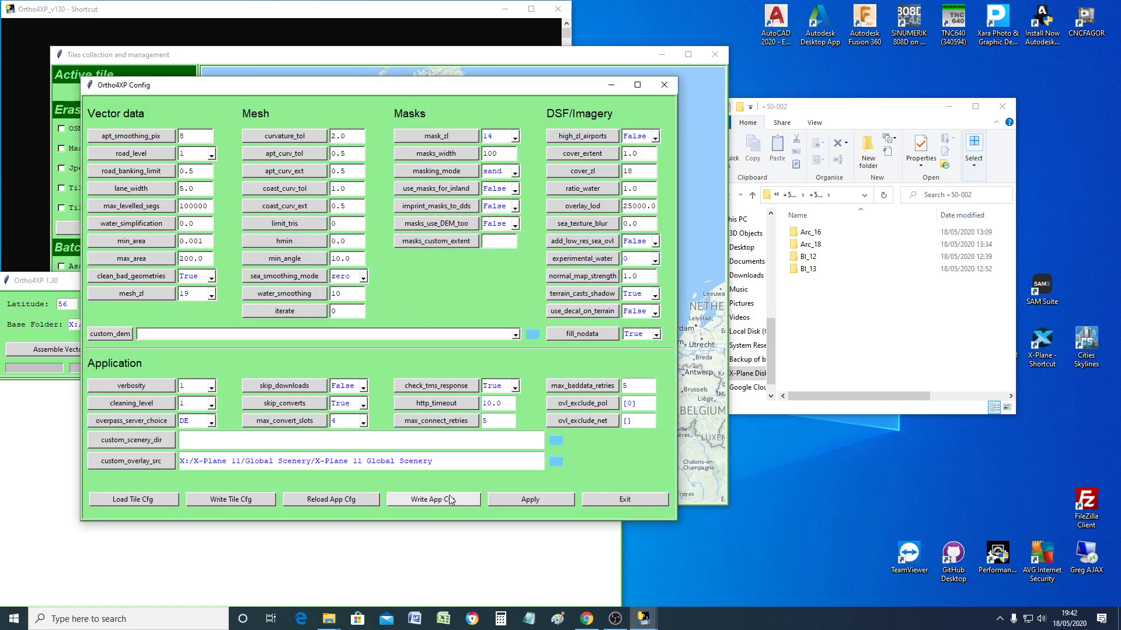
left_click(517, 502)
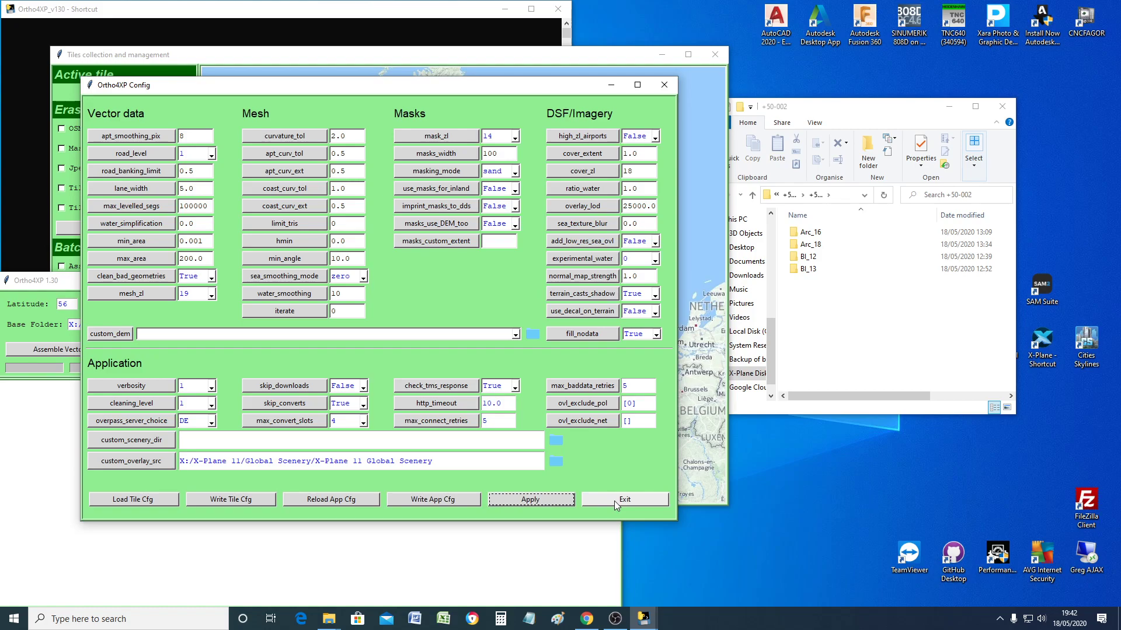
left_click(610, 85)
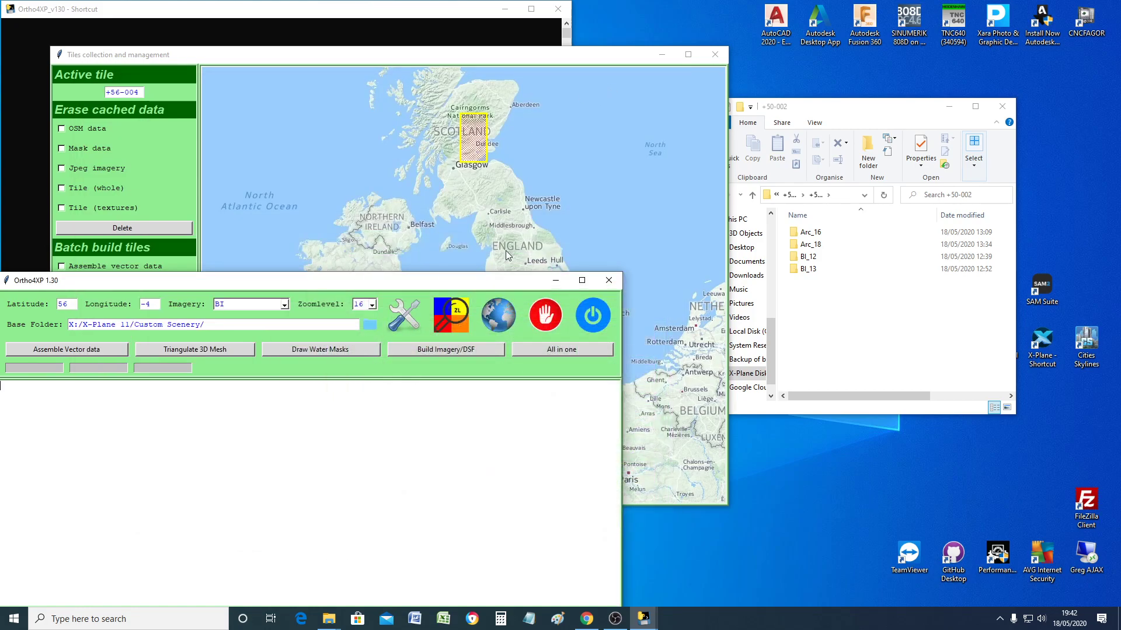
Move the tiles map window away from the console, and place the +50-002 folder window over the main Ortho4XP window
left_click_drag(834, 116, 299, 355)
left_click_drag(346, 58, 733, 15)
left_click_drag(325, 349, 258, 334)
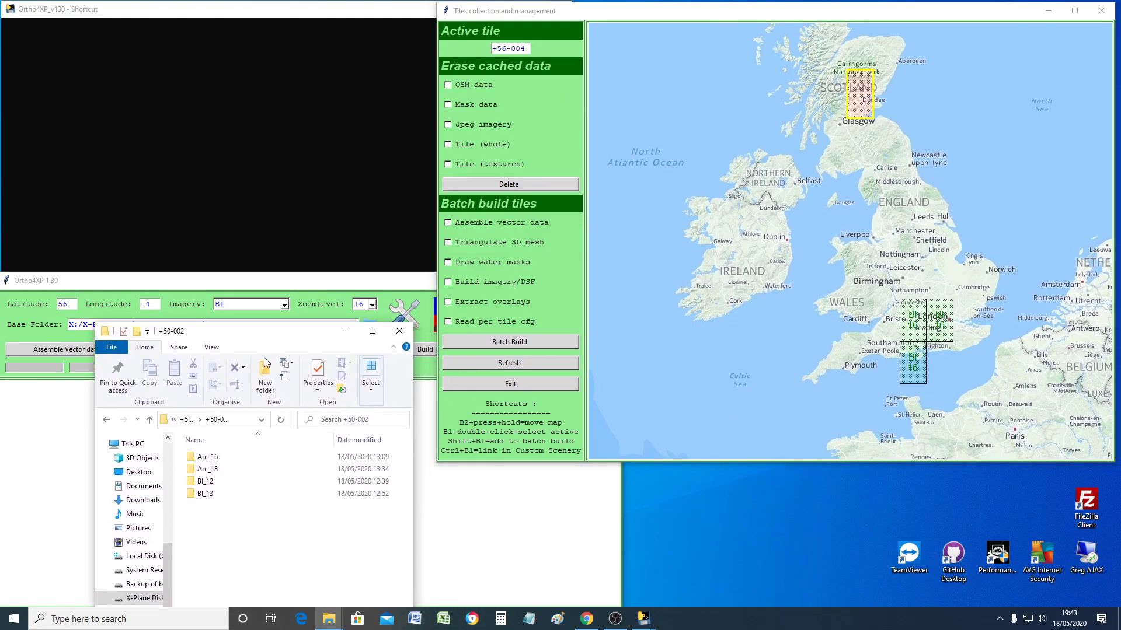
Go back to the +50-010 folder, open the +56-004 tile folder and examine its Arc_18 images
left_click(175, 419)
left_click(175, 420)
left_click(106, 422)
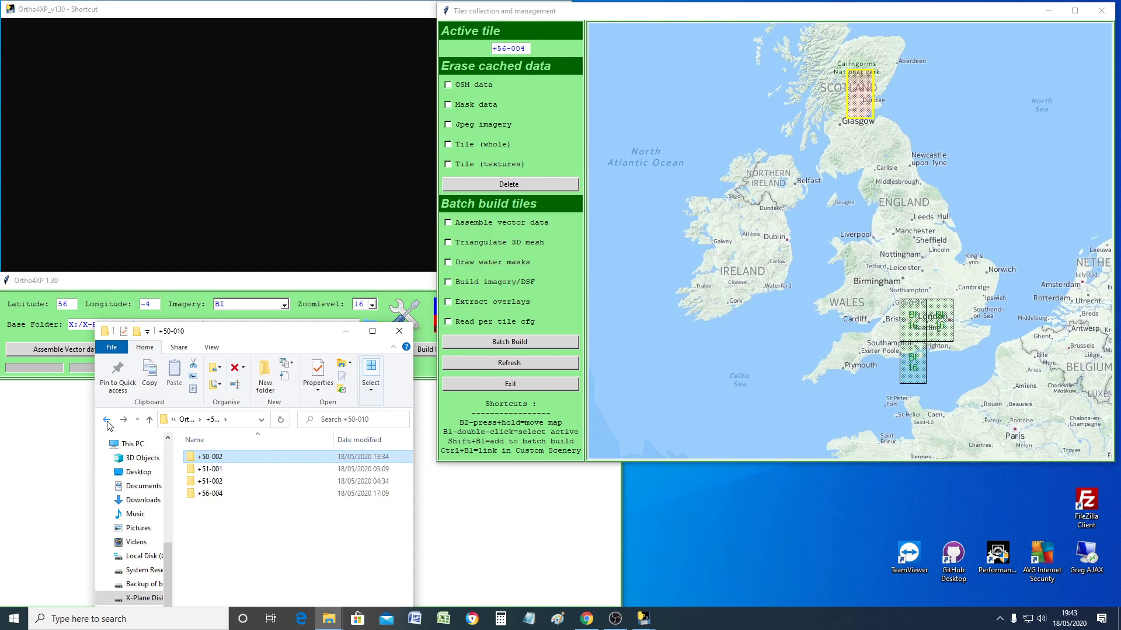
double_click(208, 494)
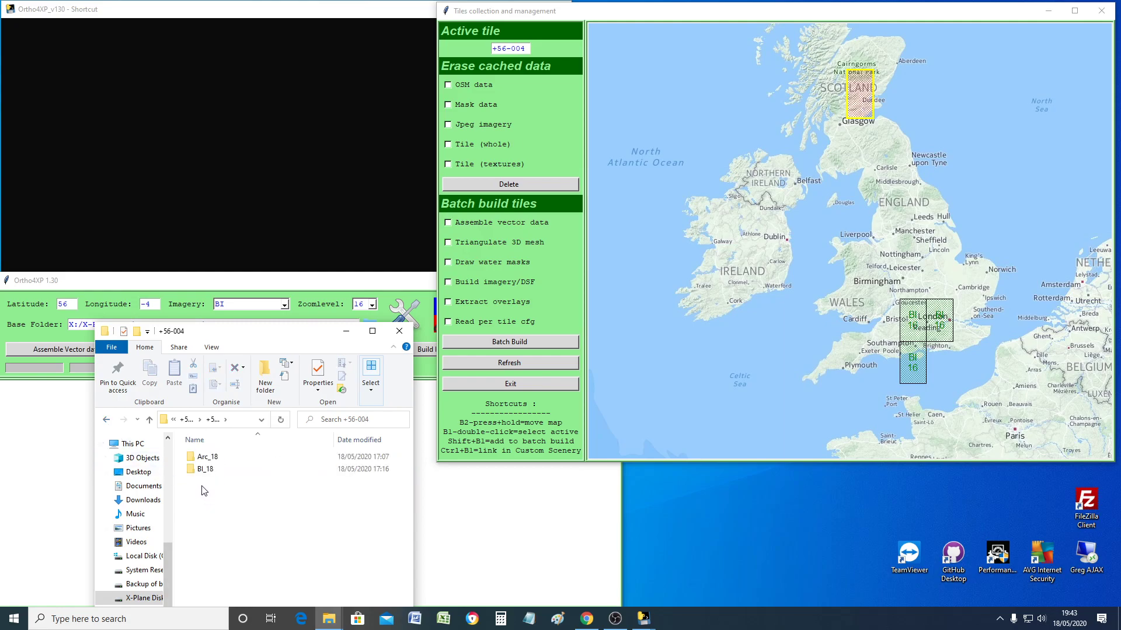
double_click(207, 457)
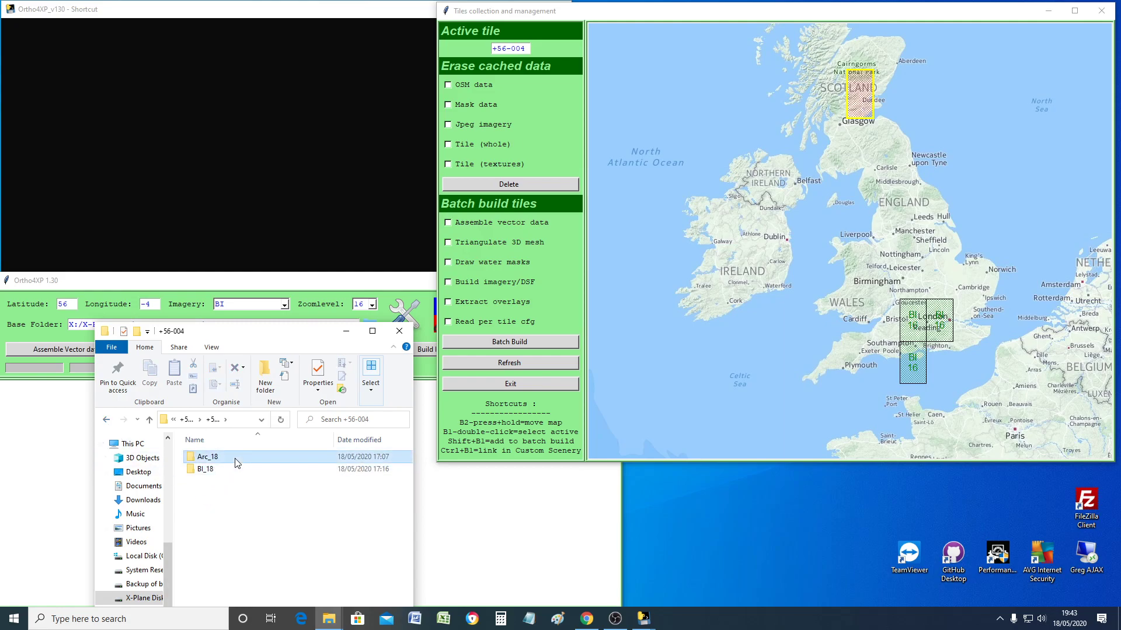
mouse_move(405, 462)
left_mouse_down()
mouse_move(408, 518)
mouse_move(415, 446)
left_mouse_up()
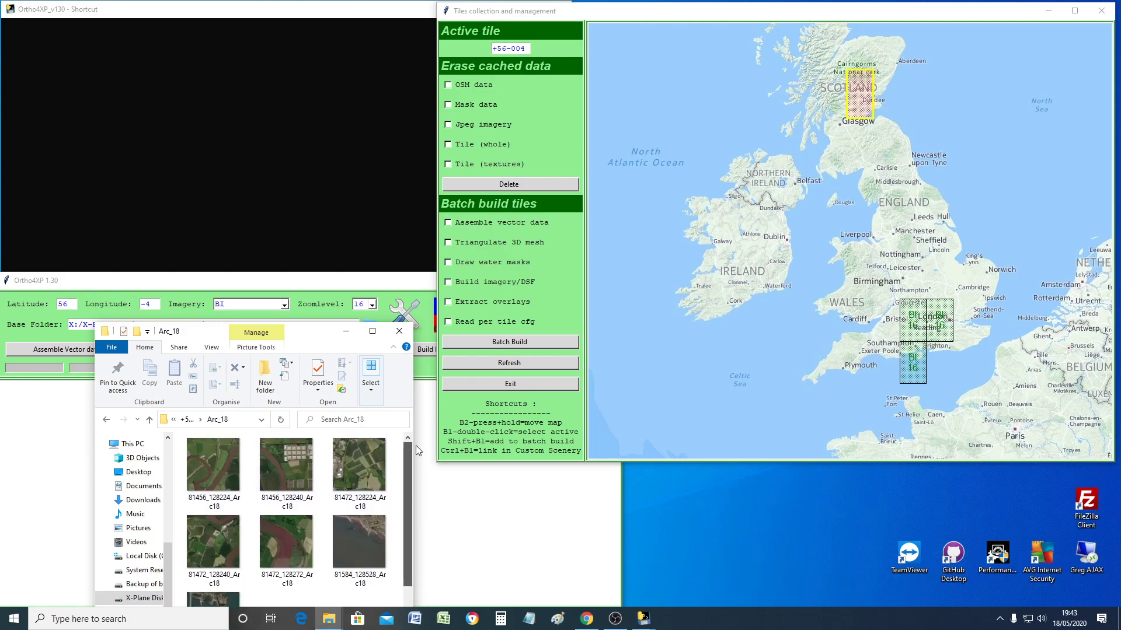
Open the BI_18 folder of tile +56-004 and look through its downloaded images
left_click(106, 419)
double_click(205, 469)
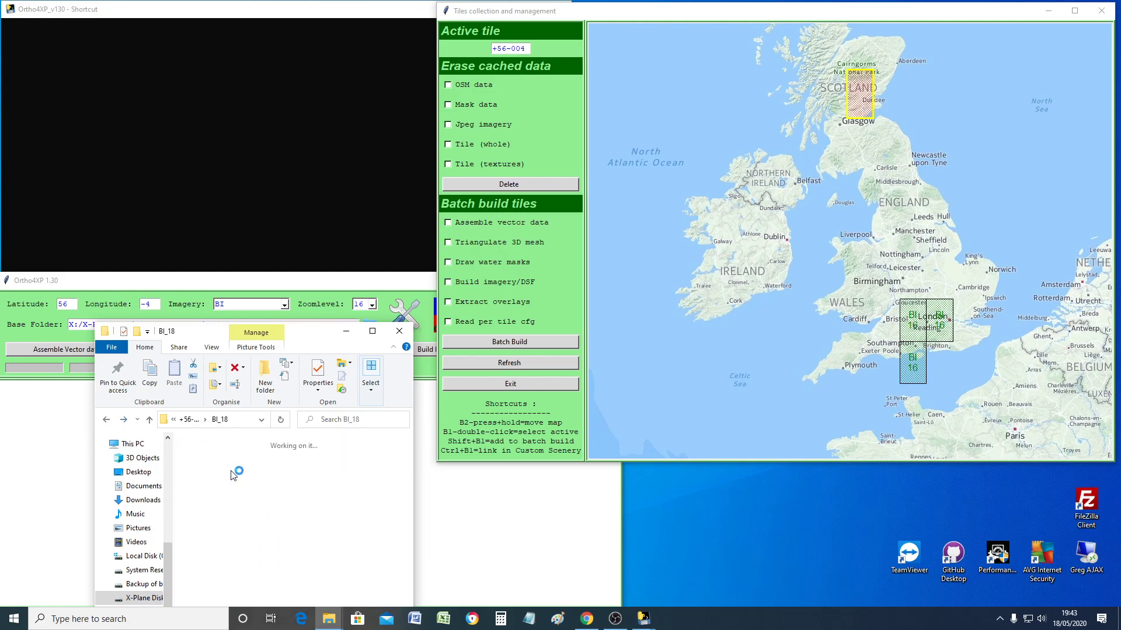
left_click_drag(409, 445, 409, 611)
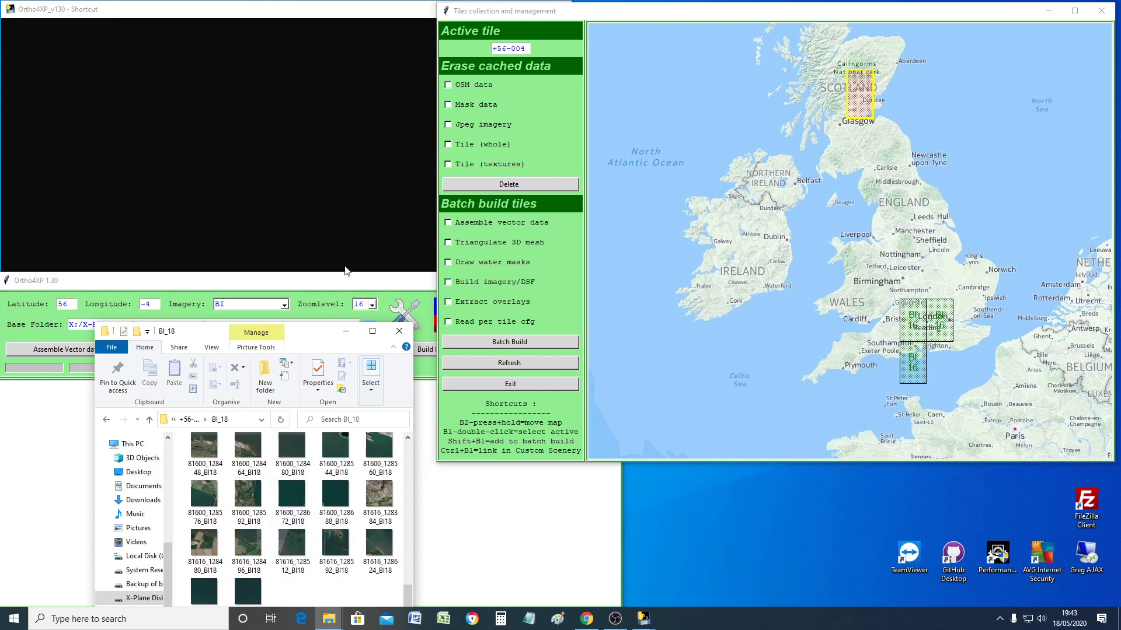
Move the BI_18 folder window over the tiles map, clear of the main Ortho4XP window
left_click_drag(302, 343, 356, 42)
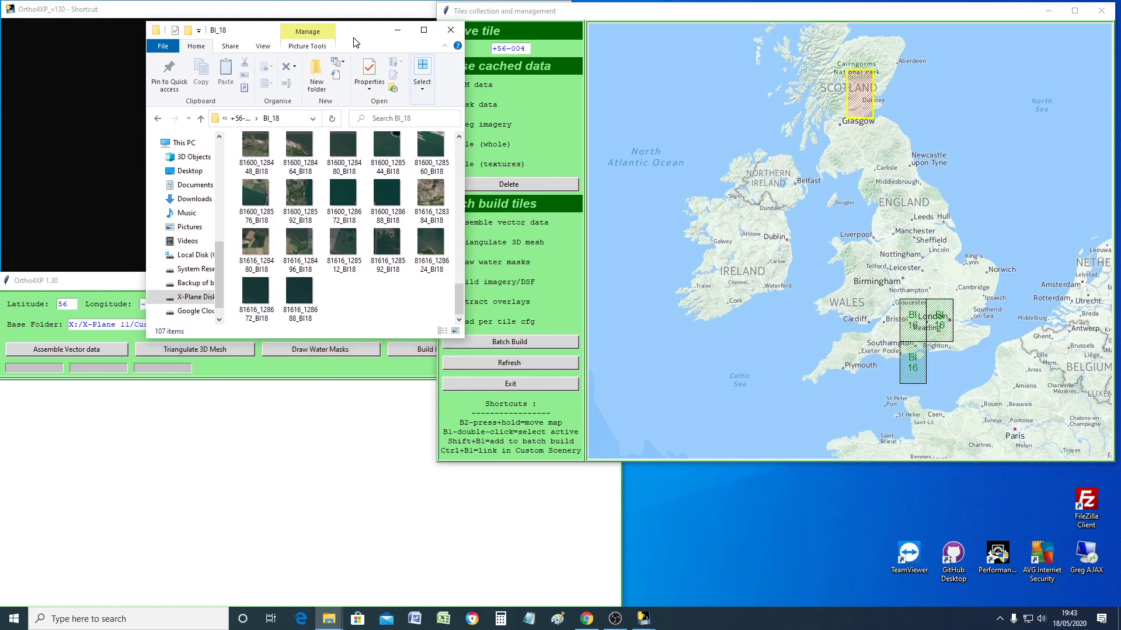
left_click_drag(356, 42, 357, 42)
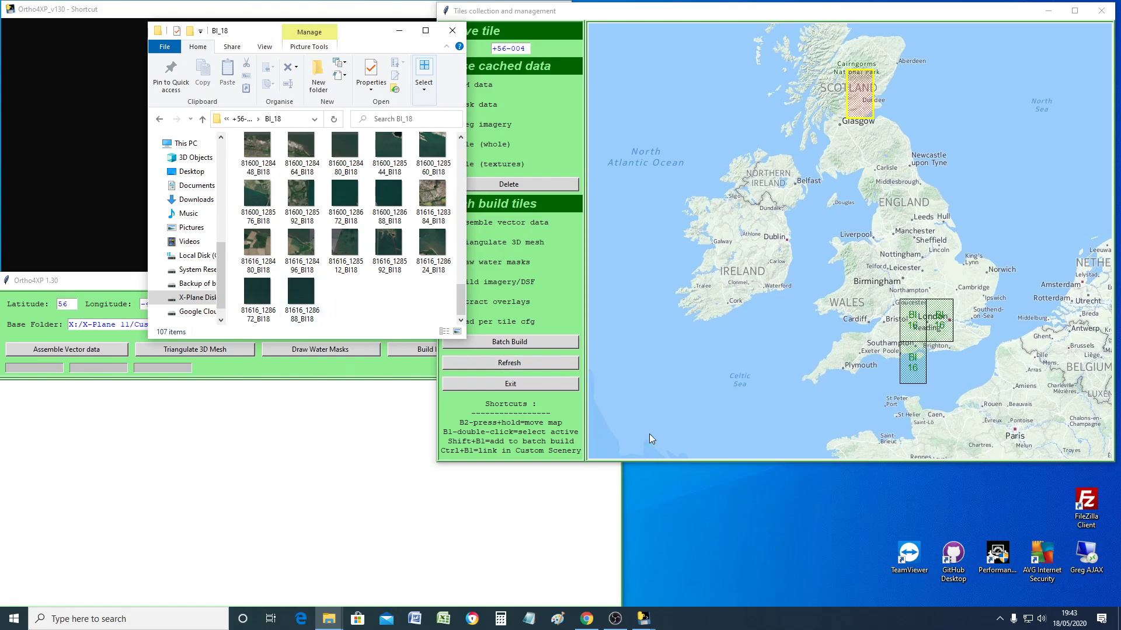
left_click_drag(375, 37, 1002, 296)
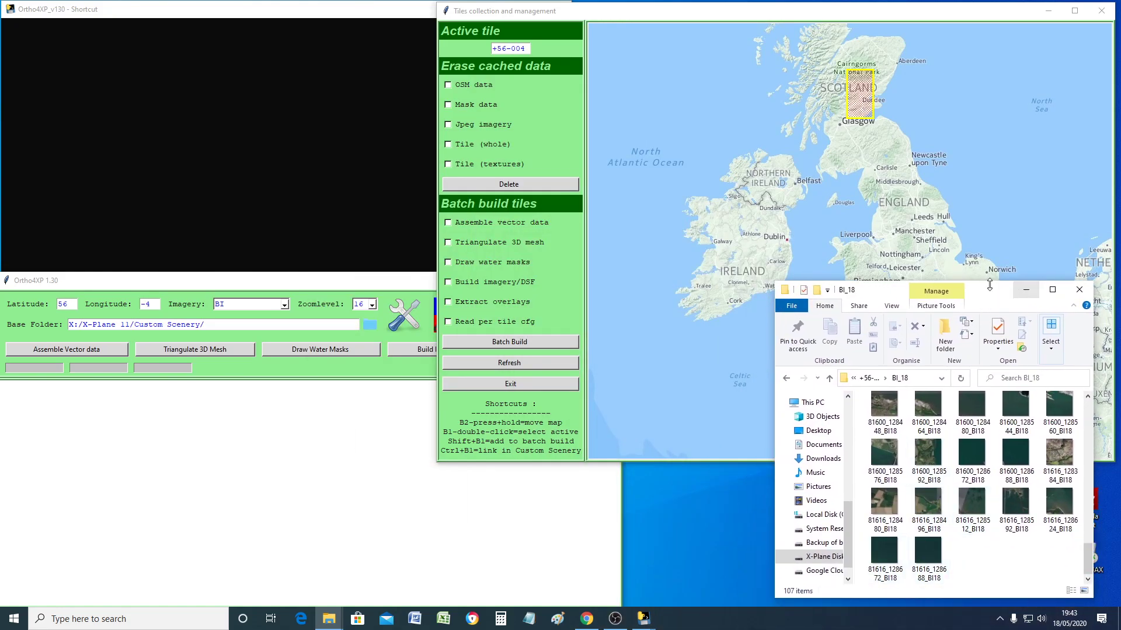
Set the zoom level to 18 and build the imagery and DSF for the active tile
left_click(313, 429)
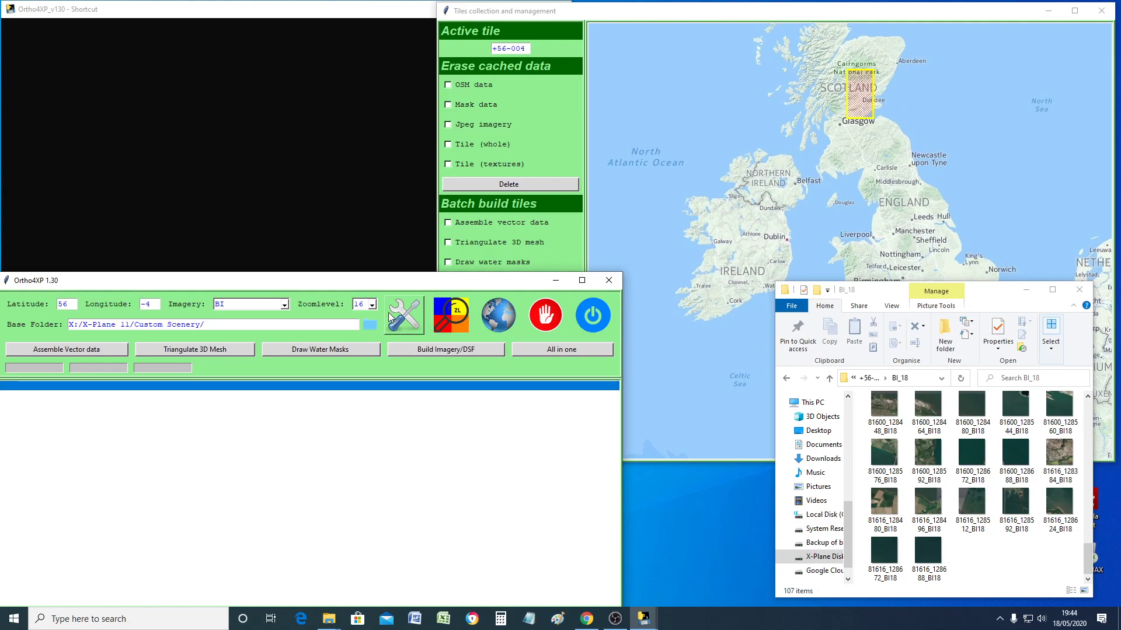
left_click(372, 304)
left_click(363, 376)
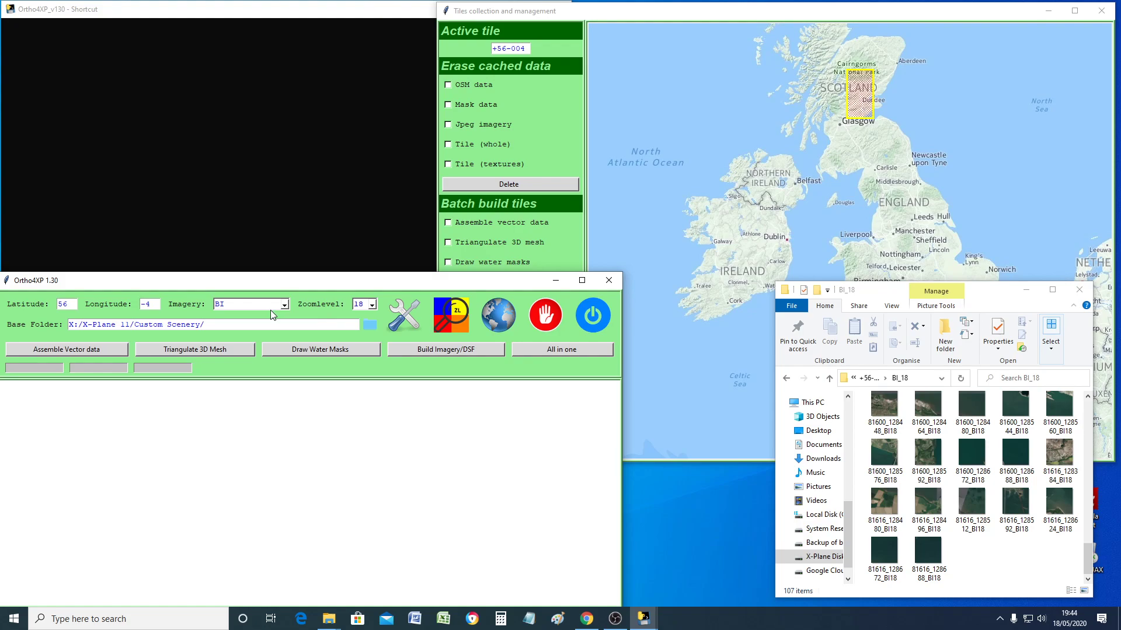
left_click(453, 352)
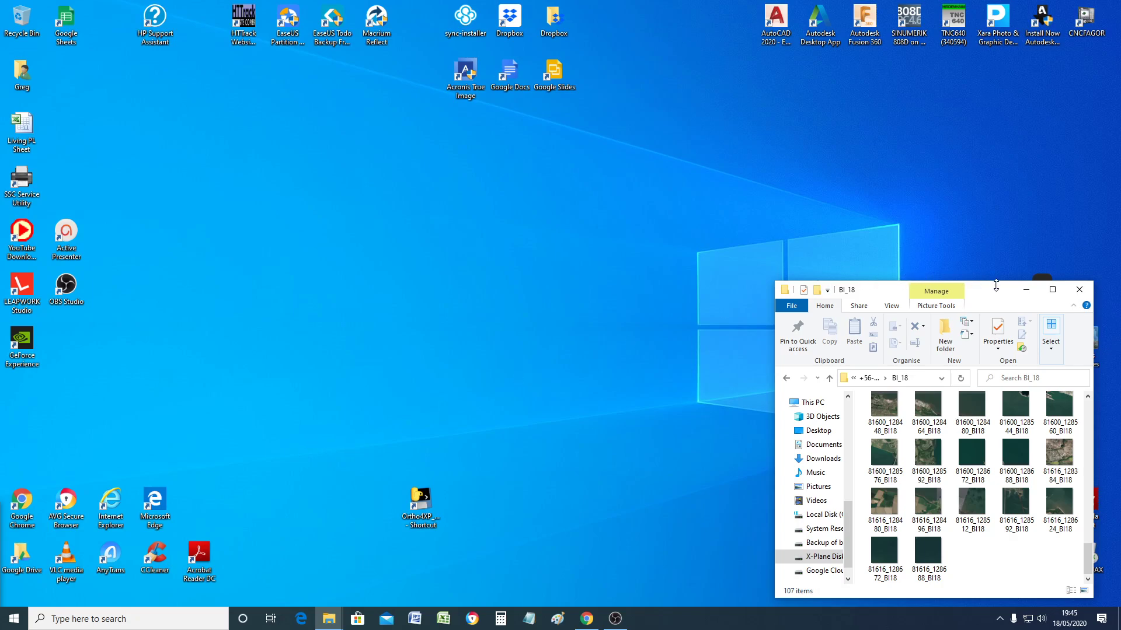
Start Ortho4XP from the desktop and open the tiles map centred on the British Isles
left_click_drag(988, 292, 904, 180)
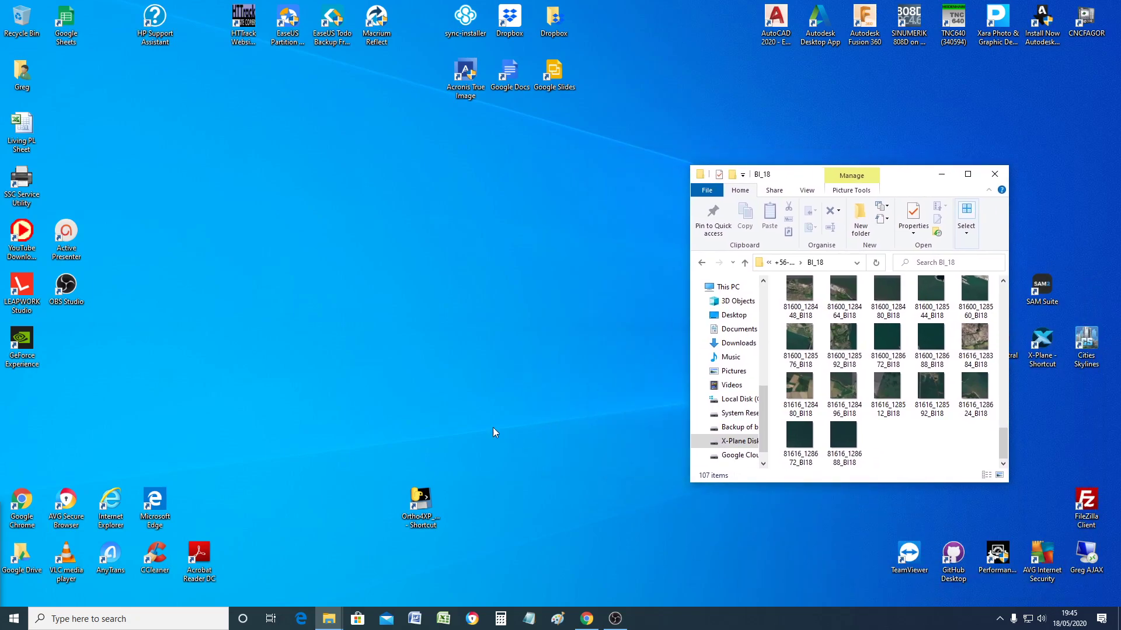
double_click(426, 506)
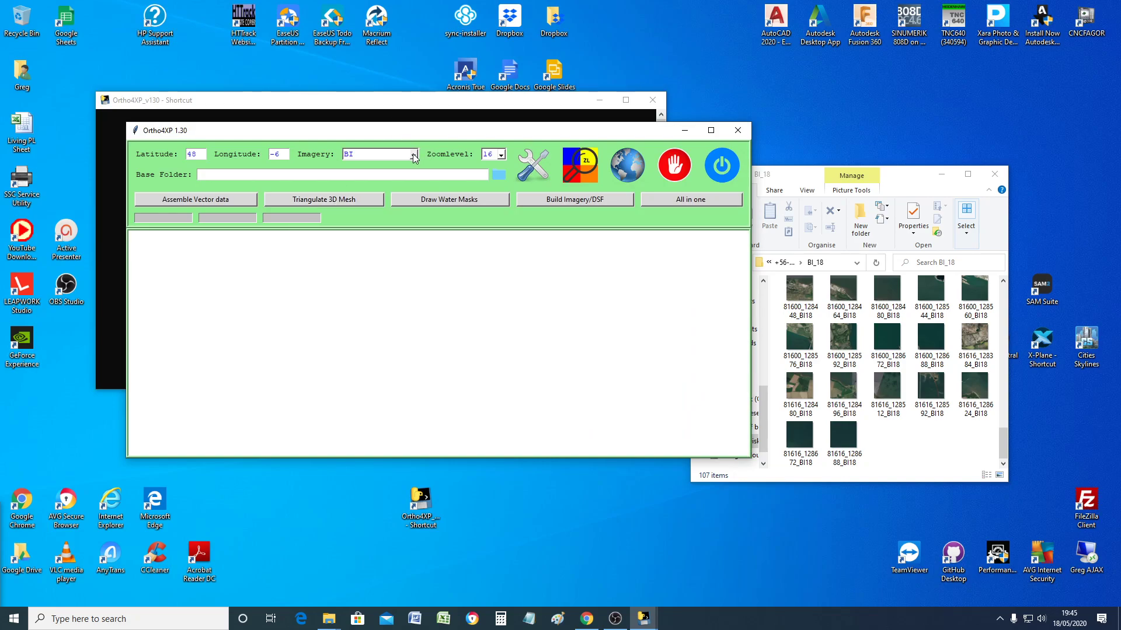
left_click(643, 183)
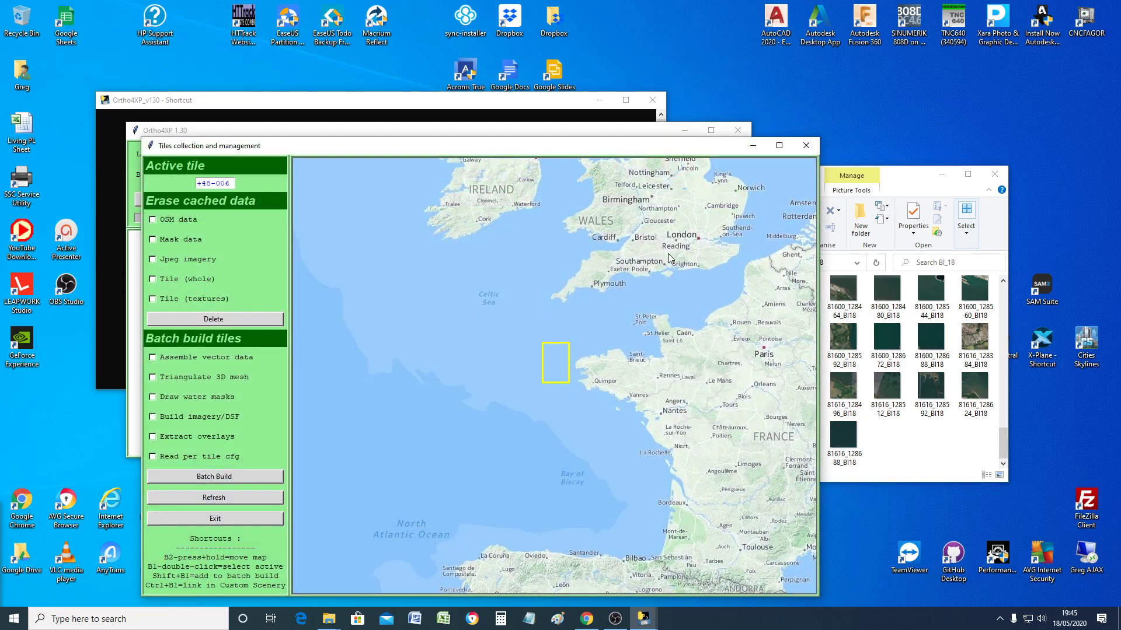
left_click_drag(664, 266, 583, 548)
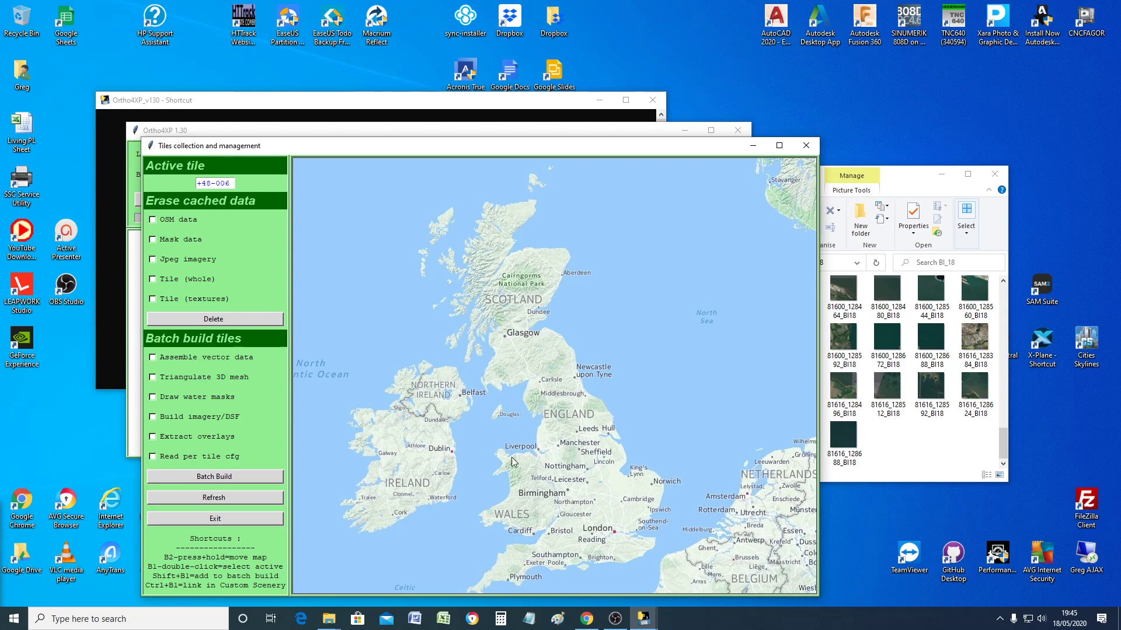
Set the base folder to X:/X-Plane 11/Custom Scenery and write the application configuration
left_click(391, 132)
left_click(498, 175)
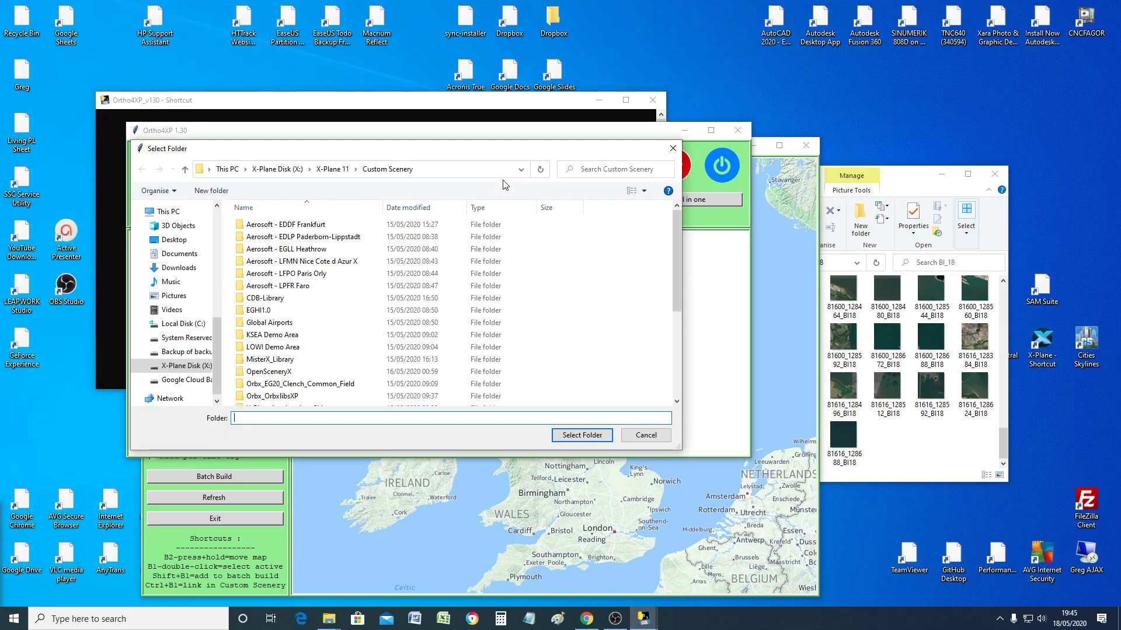
left_click_drag(675, 276, 668, 368)
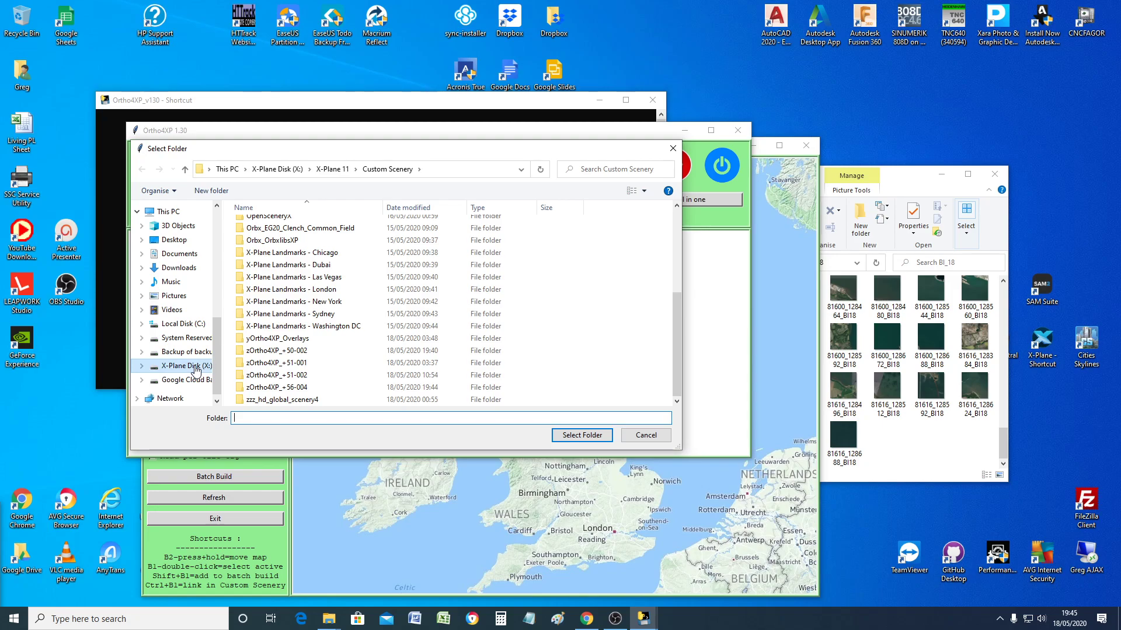
left_click(581, 435)
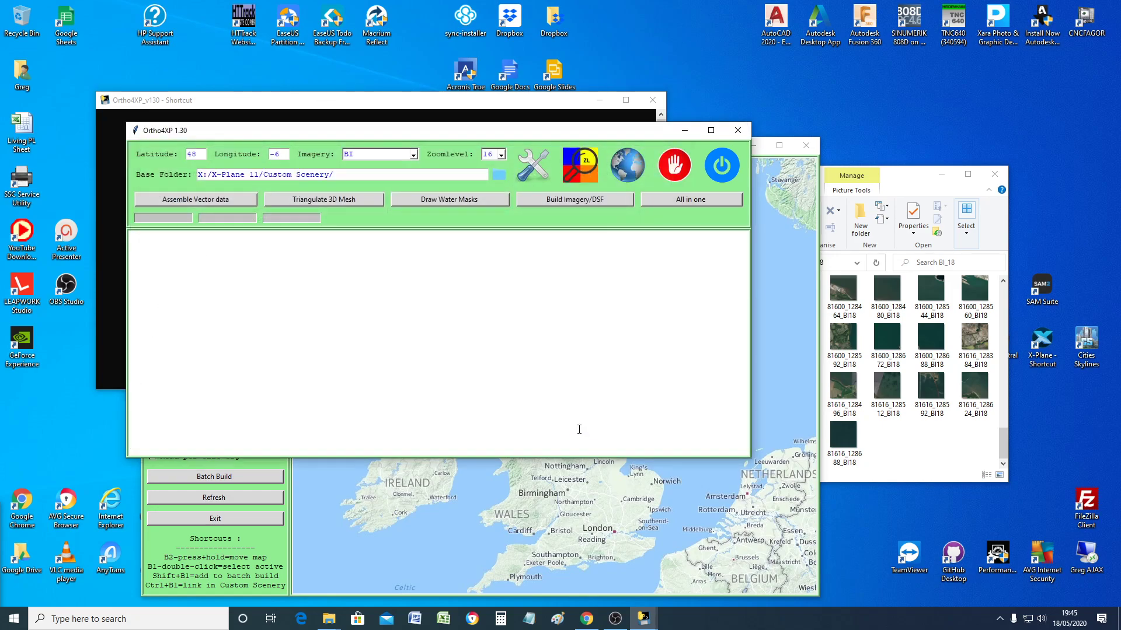
left_click(545, 174)
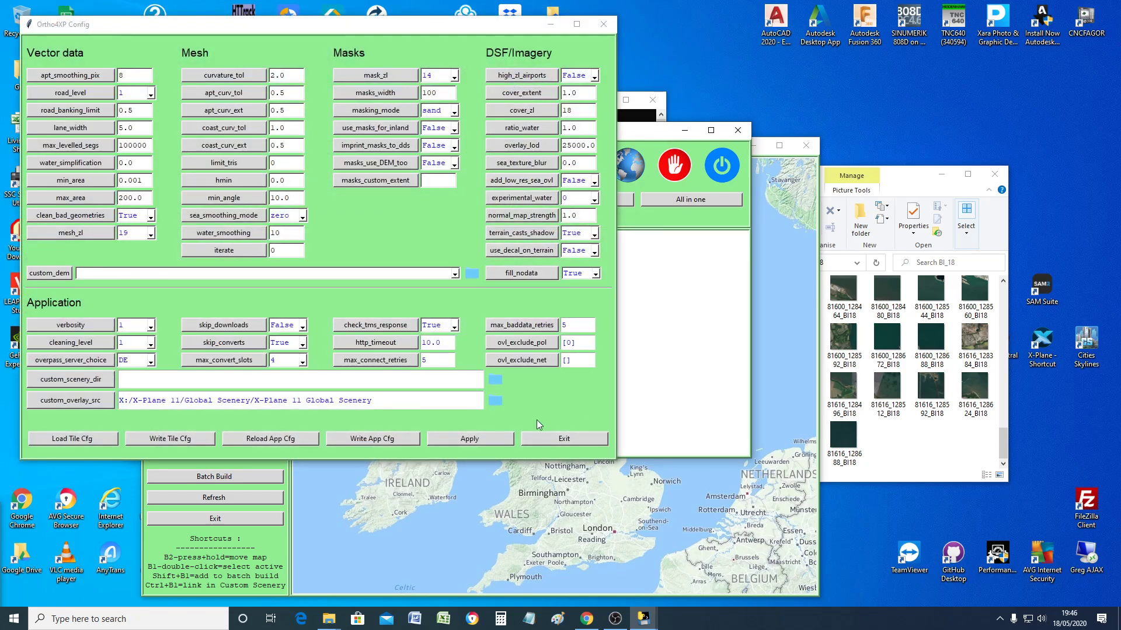
left_click(392, 440)
Make the Welsh tile +52-004 active on the tiles map and add it to the batch build
double_click(524, 515)
double_click(530, 494)
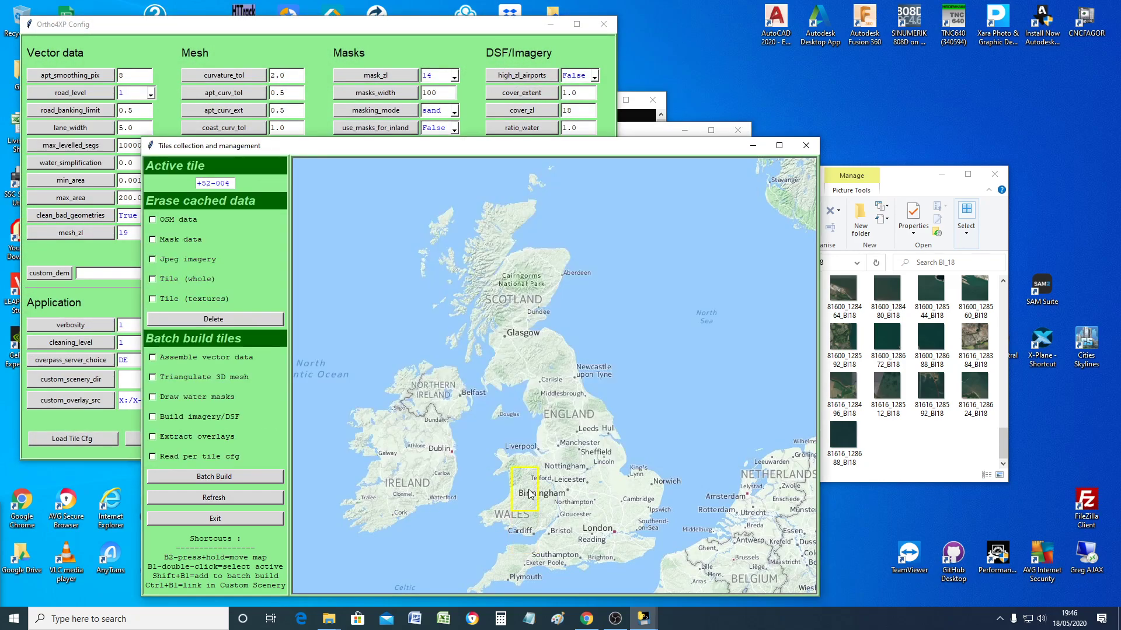
left_click(530, 494, "shift")
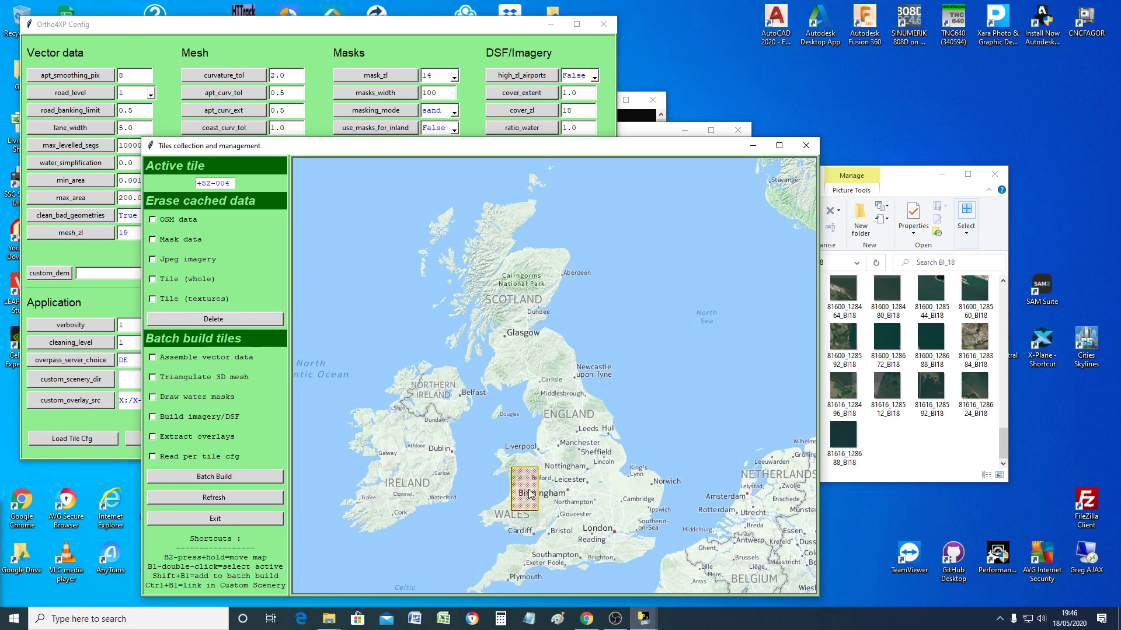
Apply the configuration settings for the active tile, exit the configuration and return to the main Ortho4XP window
left_click(226, 24)
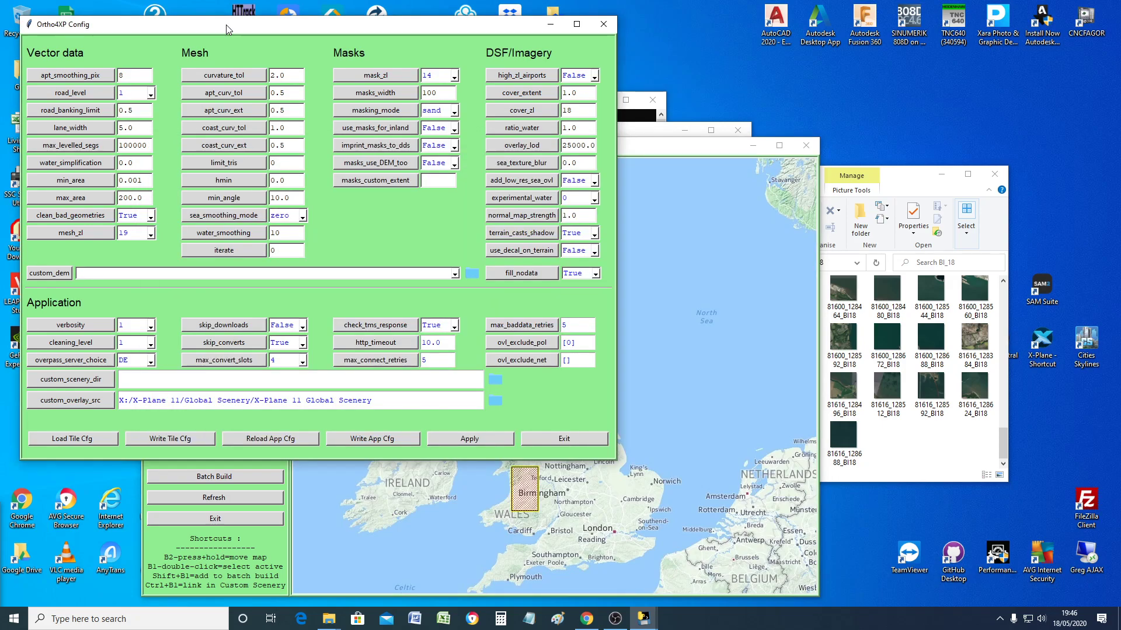
left_click(470, 439)
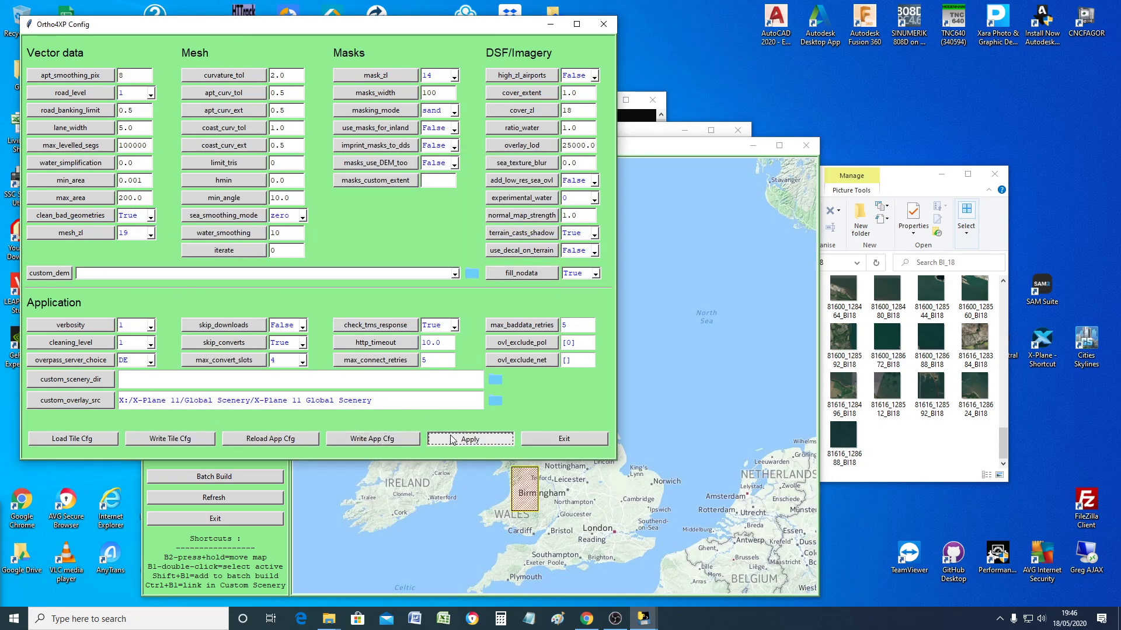
left_click(565, 441)
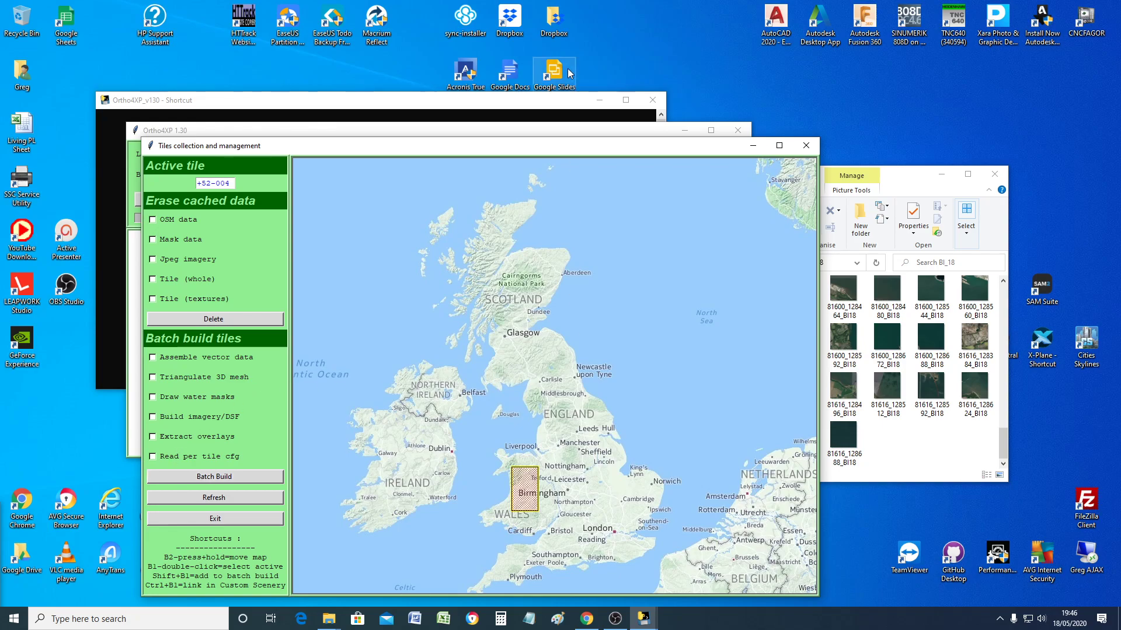
left_click_drag(514, 153, 560, 107)
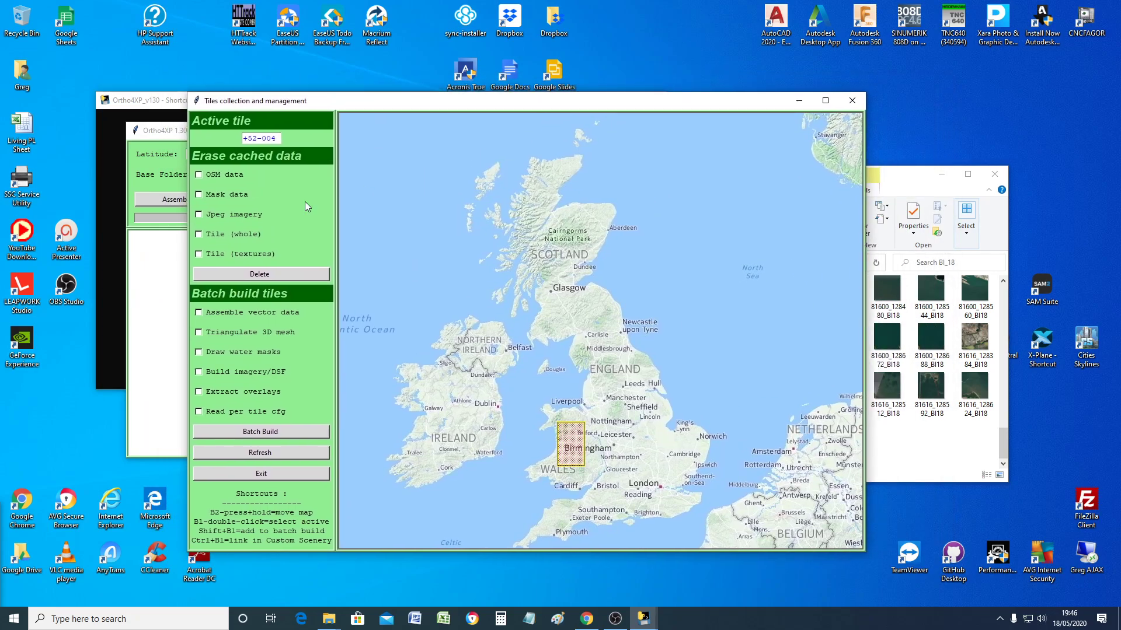
left_click(153, 344)
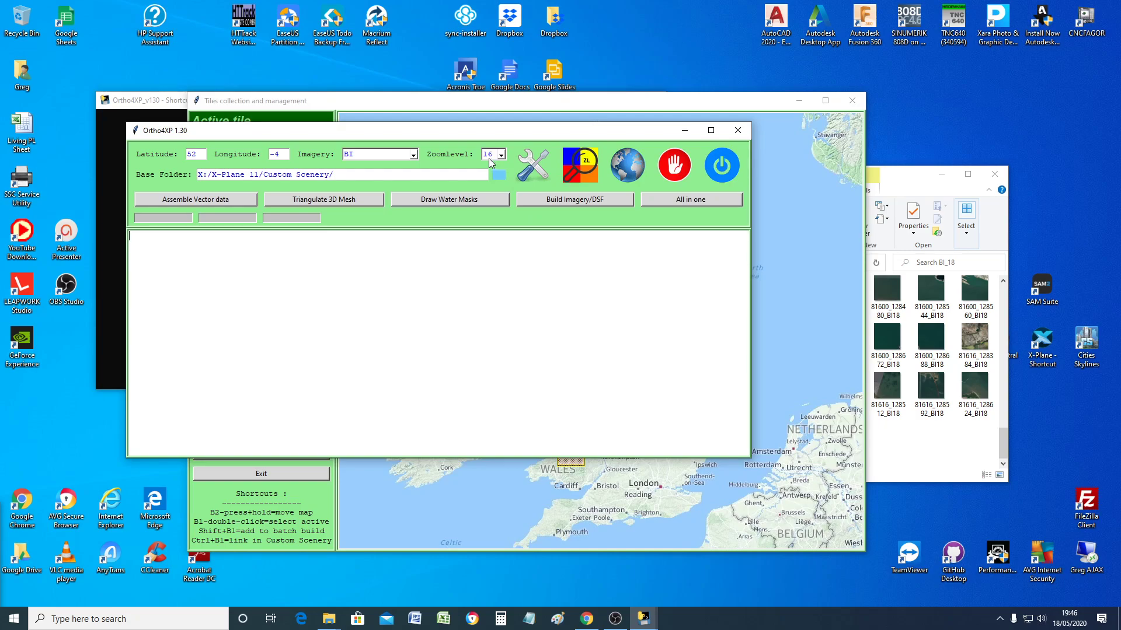
Switch the imagery source to GO2 and back to BI
left_click(412, 154)
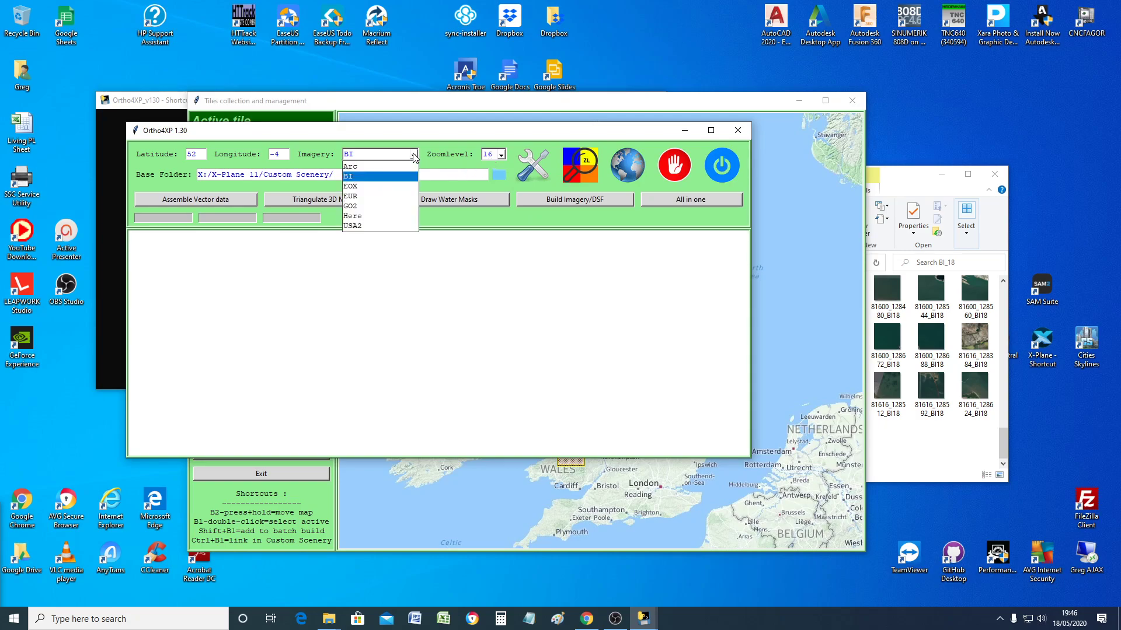
left_click(383, 207)
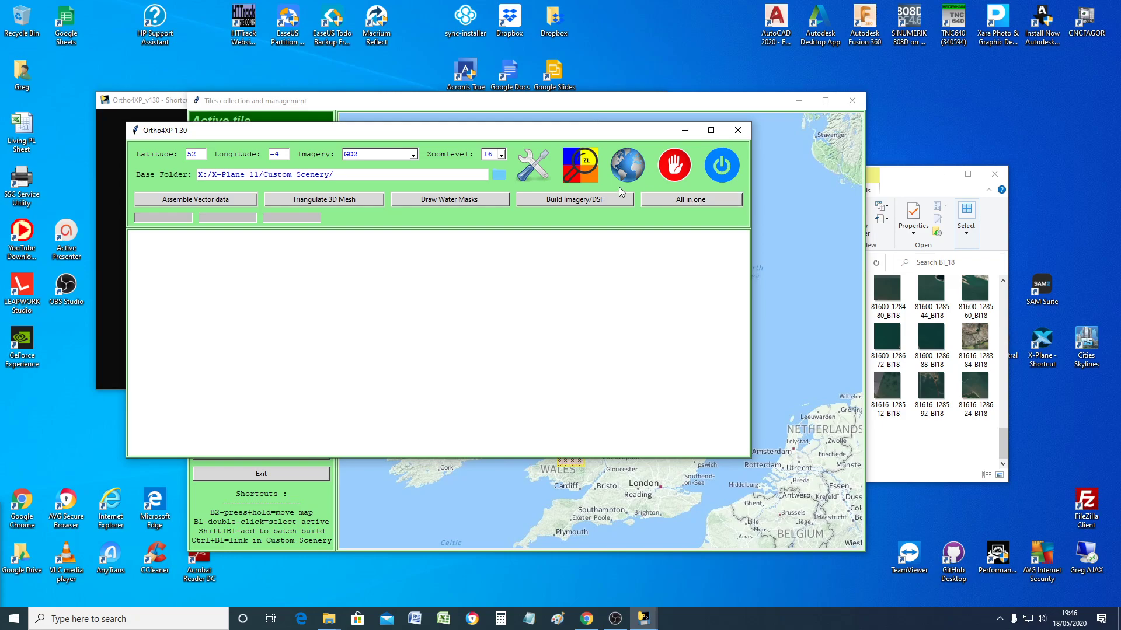
left_click(413, 154)
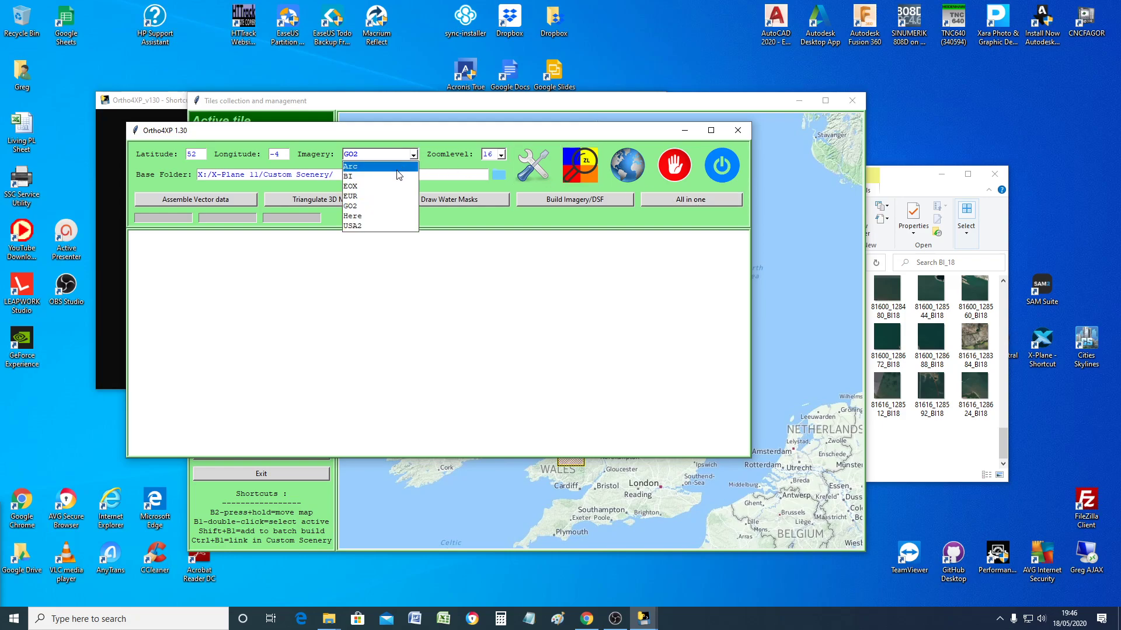
left_click(395, 176)
Preview the active tile with GO2 imagery at zoom level 11, examine the terrain and close the preview
left_click(593, 183)
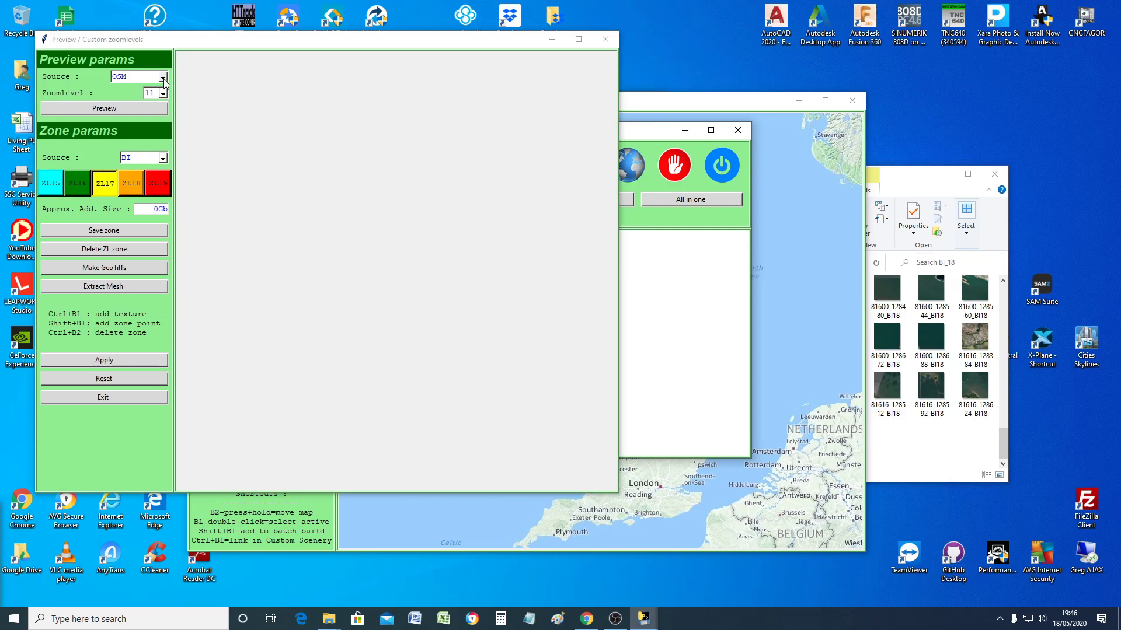
left_click(163, 77)
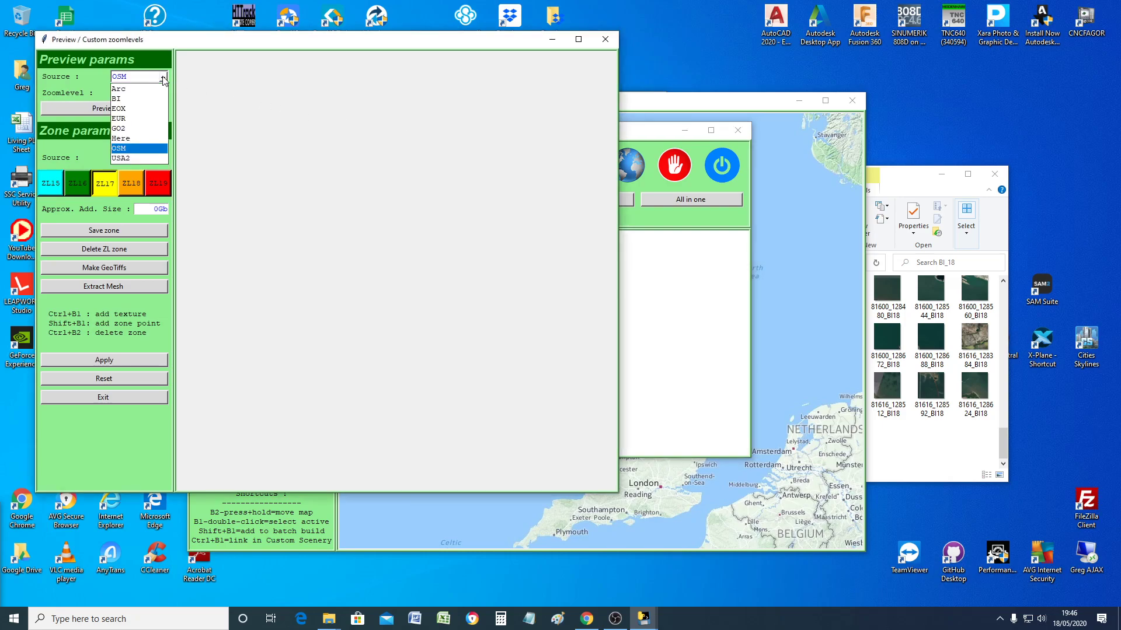
left_click(135, 127)
left_click(120, 111)
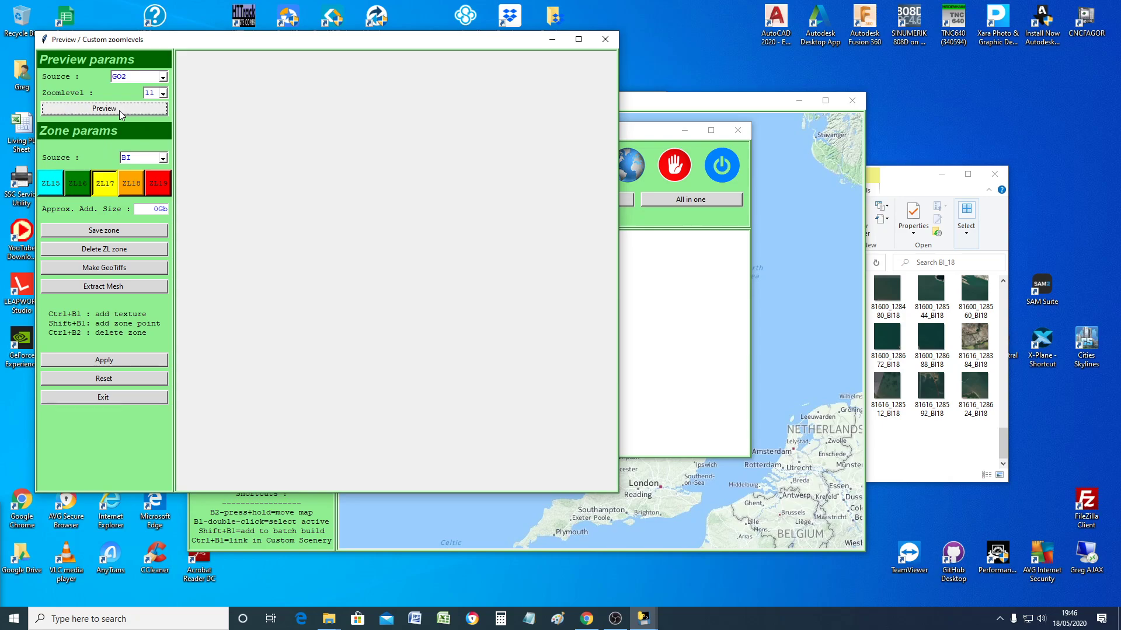
left_click_drag(410, 250, 260, 113)
left_click_drag(443, 354, 359, 221)
left_click_drag(445, 292, 473, 366)
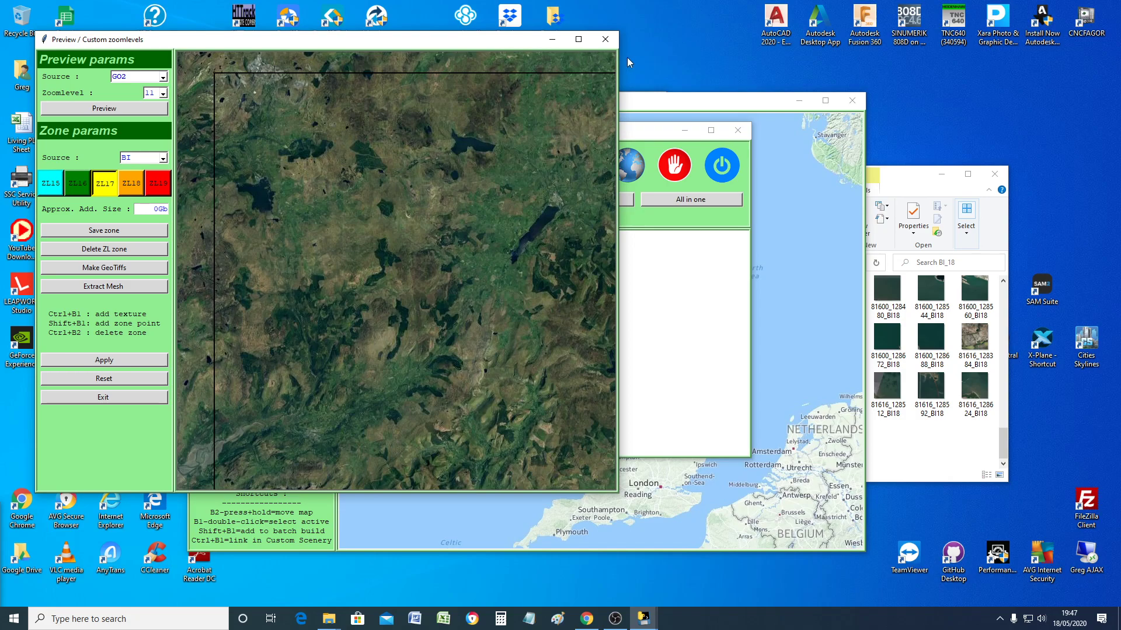
left_click(611, 46)
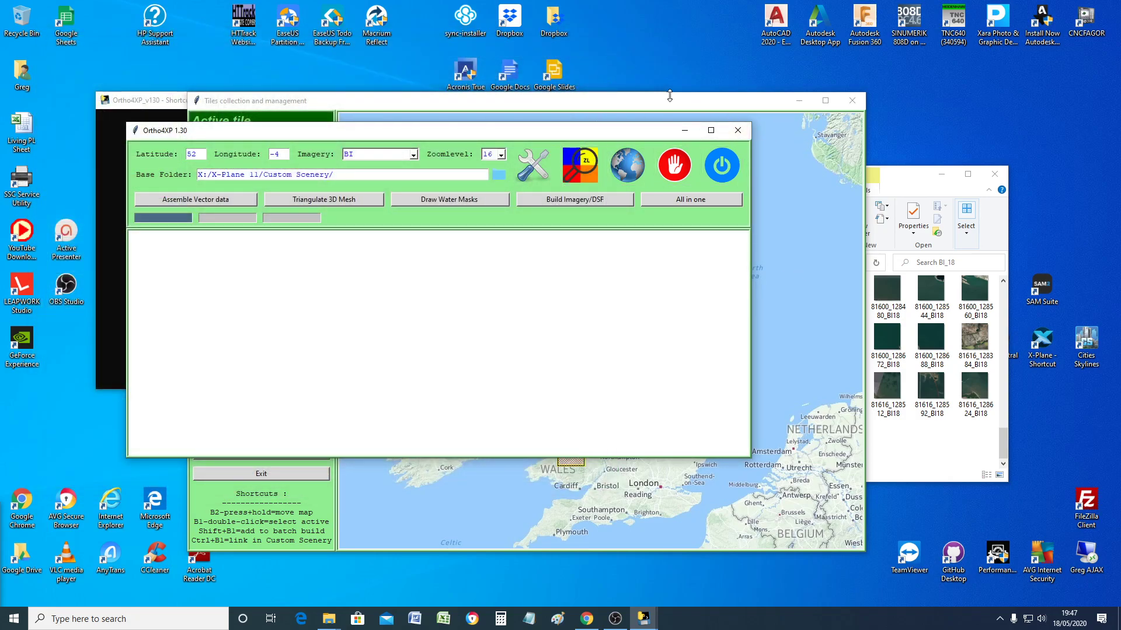
Refresh the tiles map, make the built tile +50-002 south of Southampton active, and remove tile +52-004 from the batch build
left_click_drag(669, 95, 669, 18)
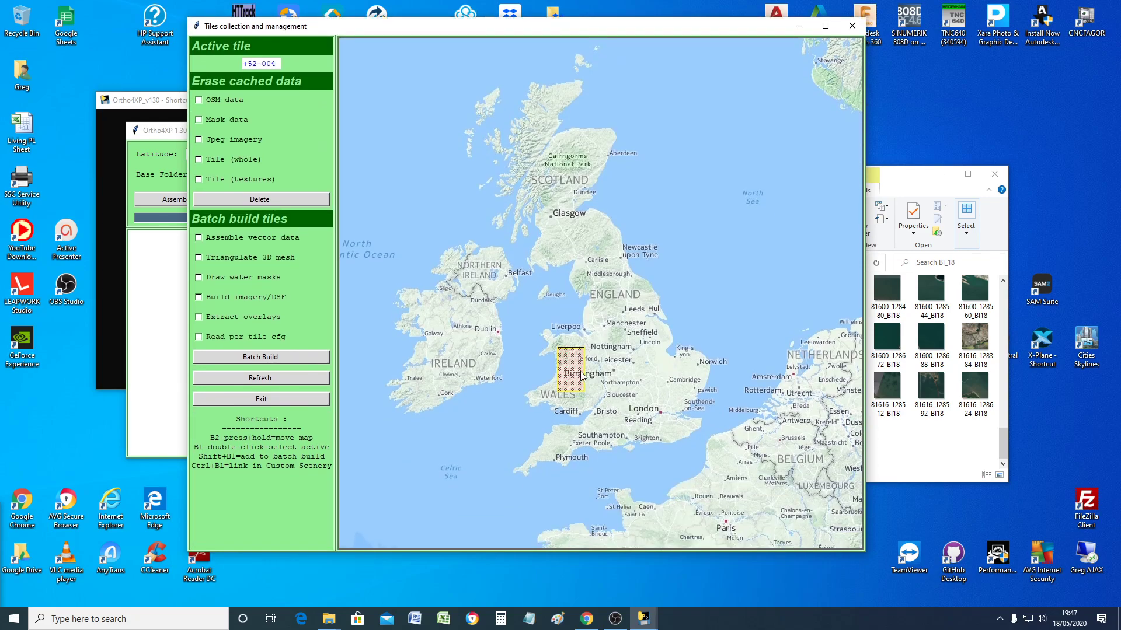
left_click(259, 377)
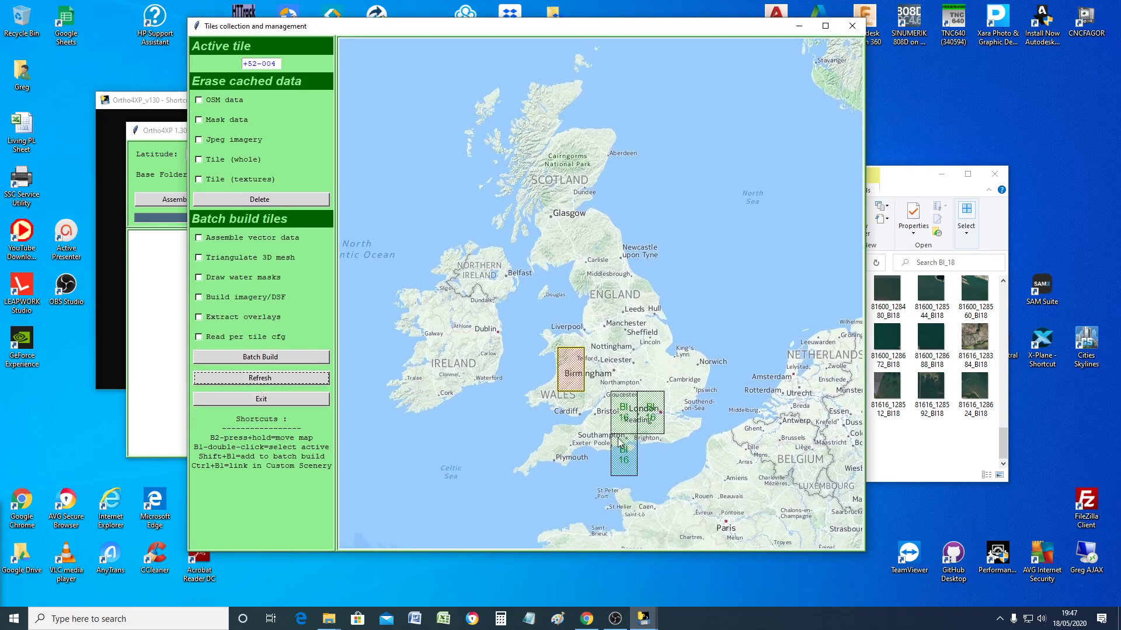
double_click(625, 465)
left_click(576, 384, "shift")
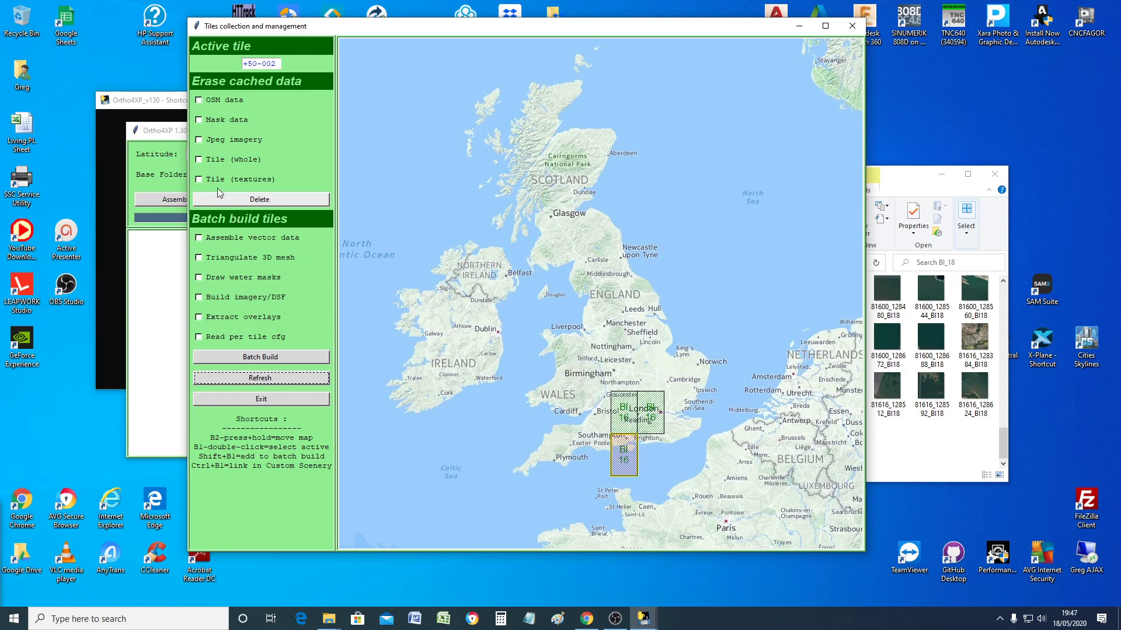
left_click(162, 265)
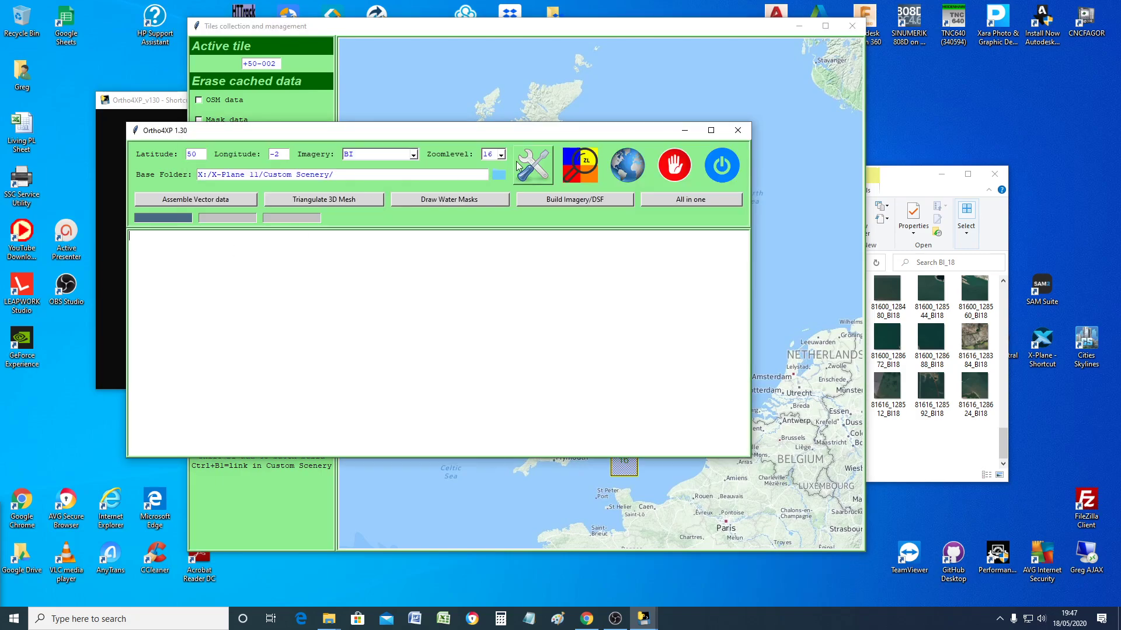
Switch to File Explorer and go back from the BI_18 imagery folder to the +56-004 folder
left_click(636, 622)
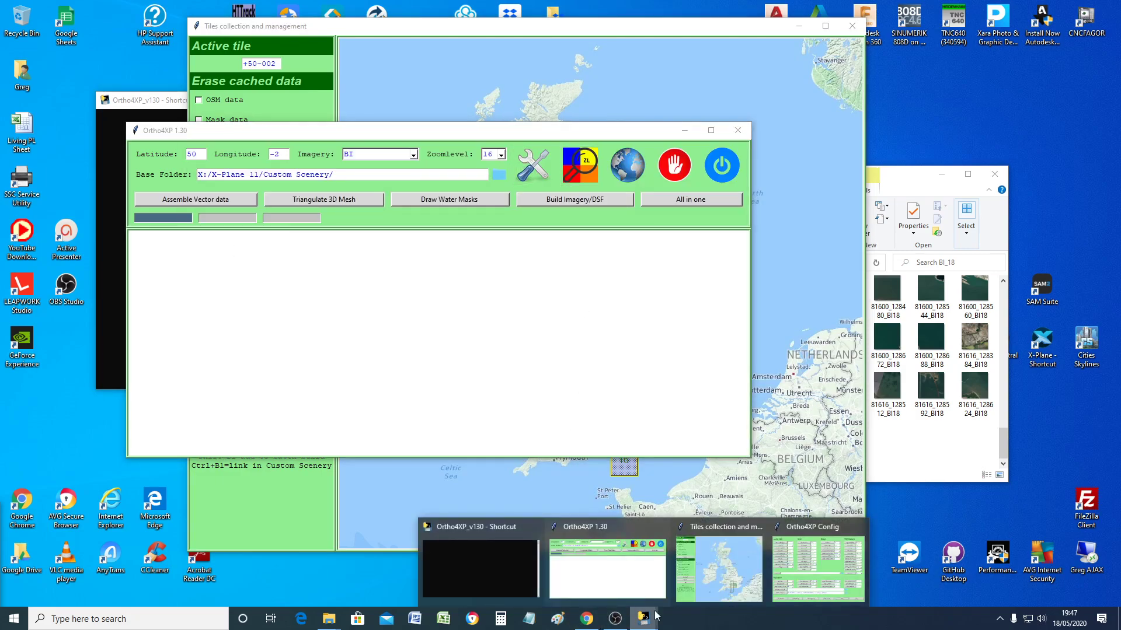
mouse_move(763, 563)
left_click(906, 178)
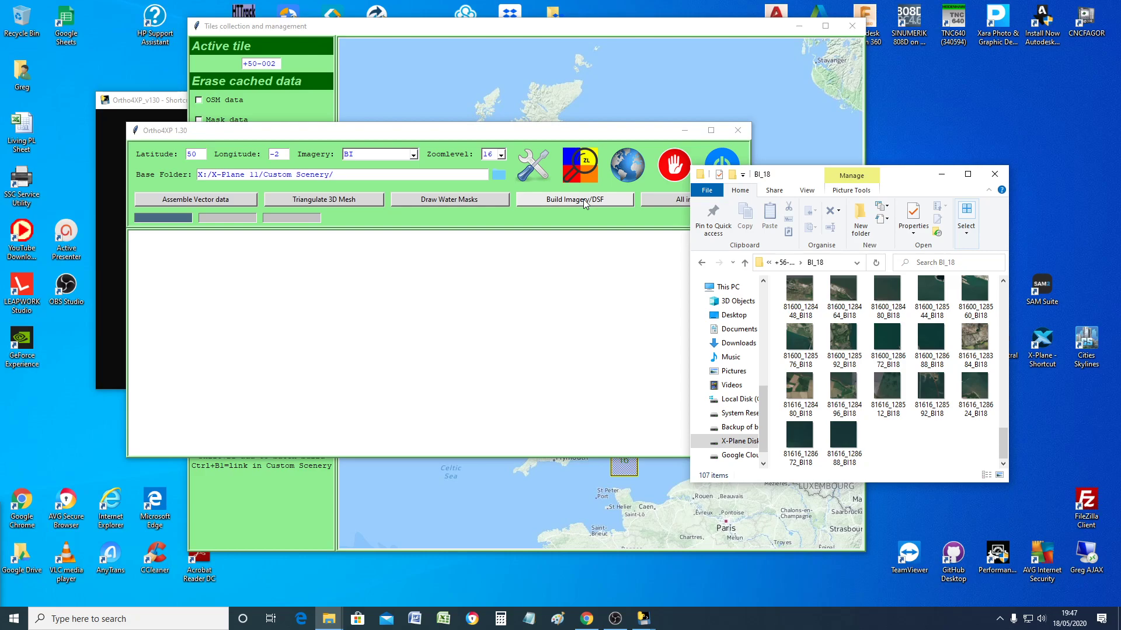
left_click(699, 264)
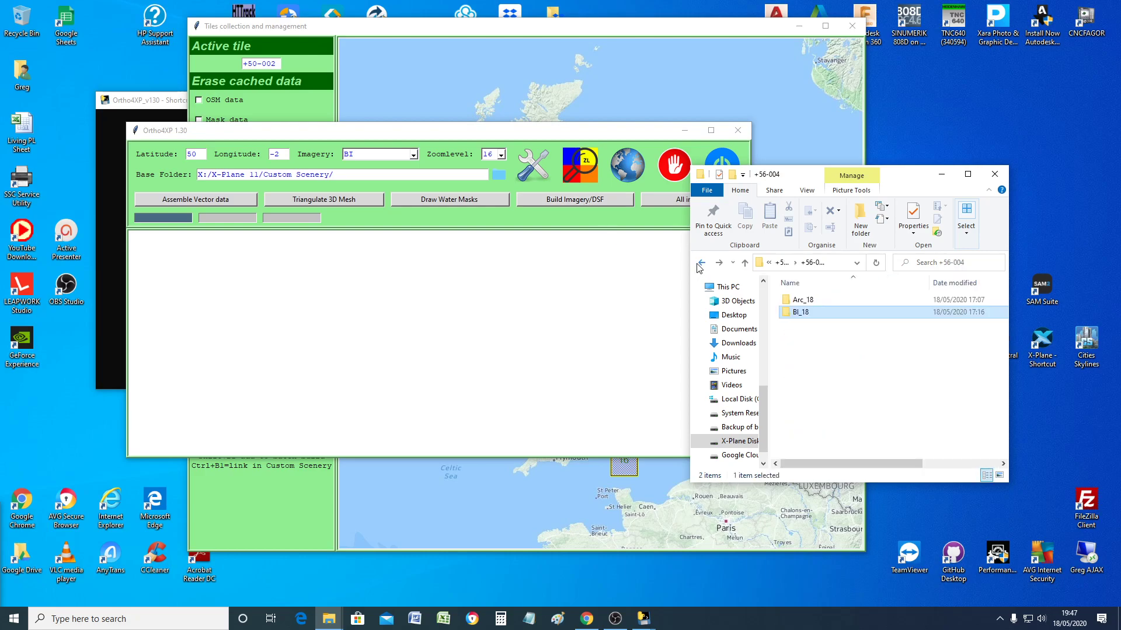
Start building the imagery and DSF for tile +50-002 with BI imagery at zoom level 16
left_click(570, 205)
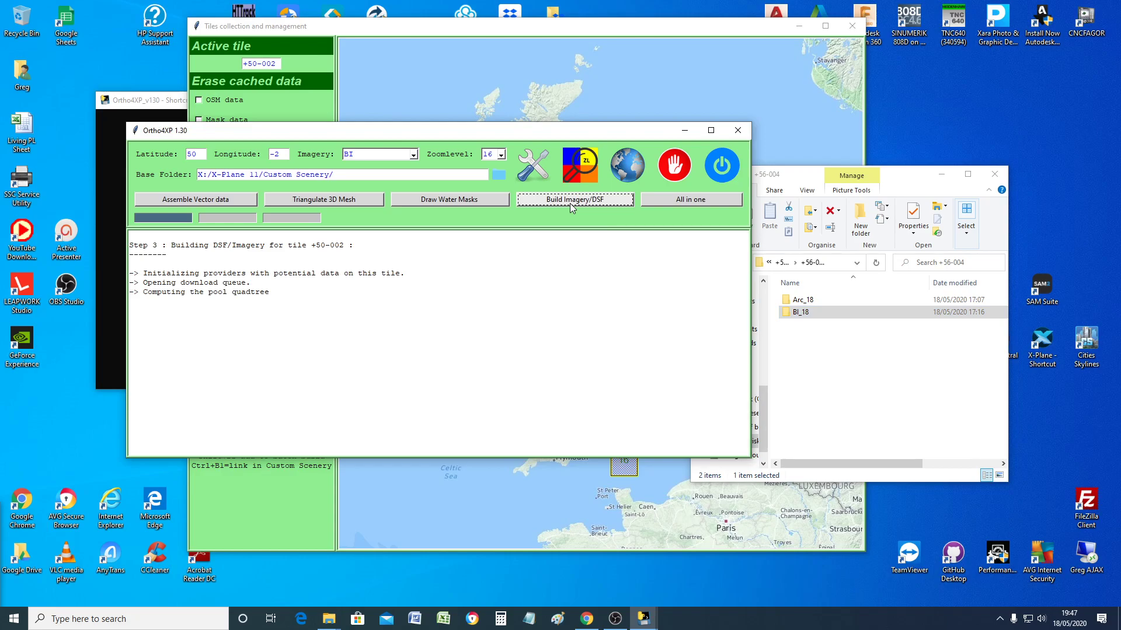